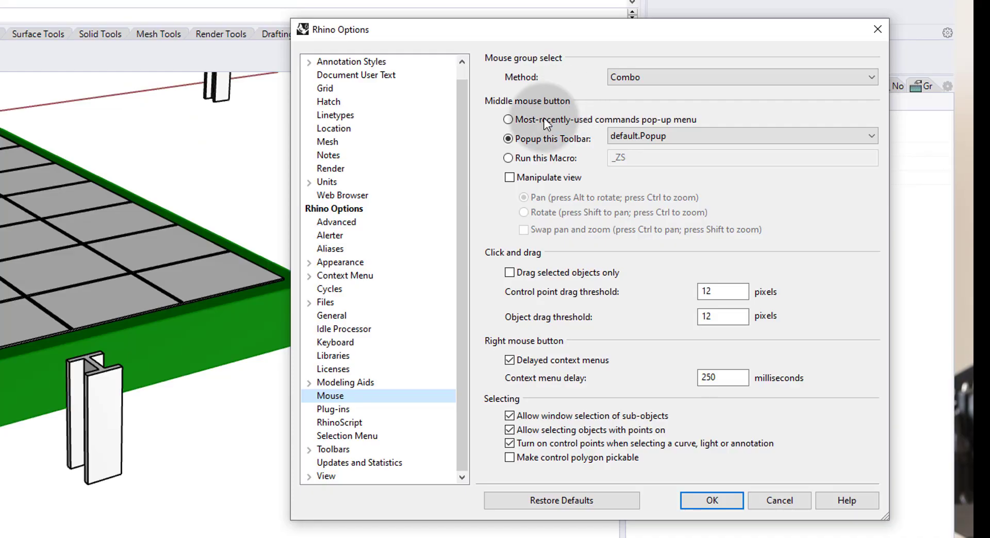
Check the Osnap, Distance and Command prompt options under Cursor ToolTips
{"action": "left_click", "coordinate": [510, 157]}
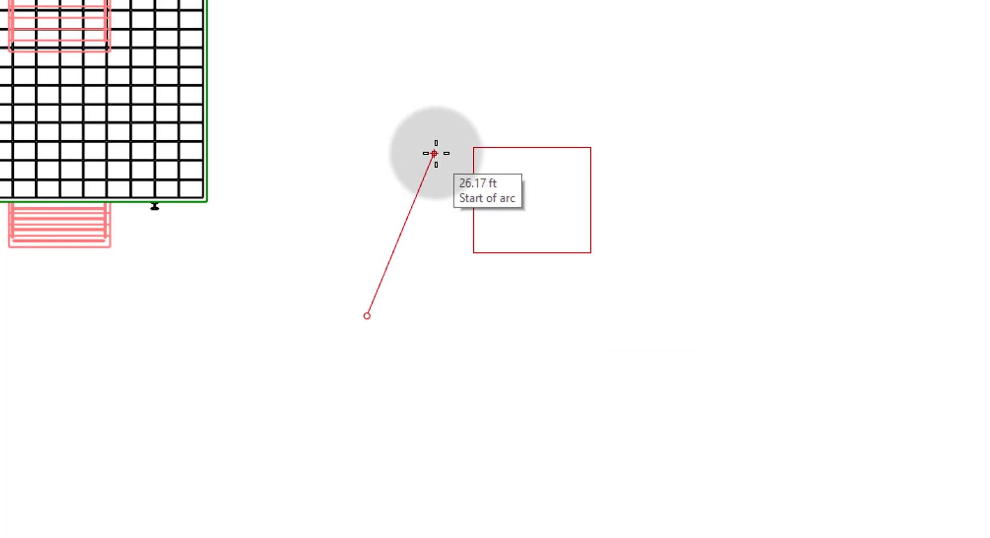
{"action": "left_click", "coordinate": [471, 146]}
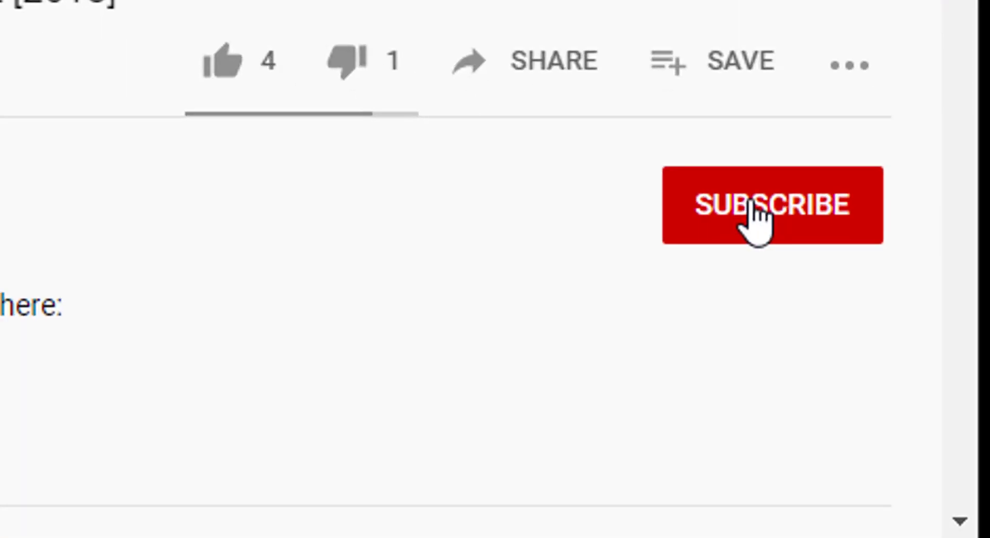
Subscribe to the tutorial's channel and turn on notifications for all uploads
{"action": "left_click", "coordinate": [852, 487]}
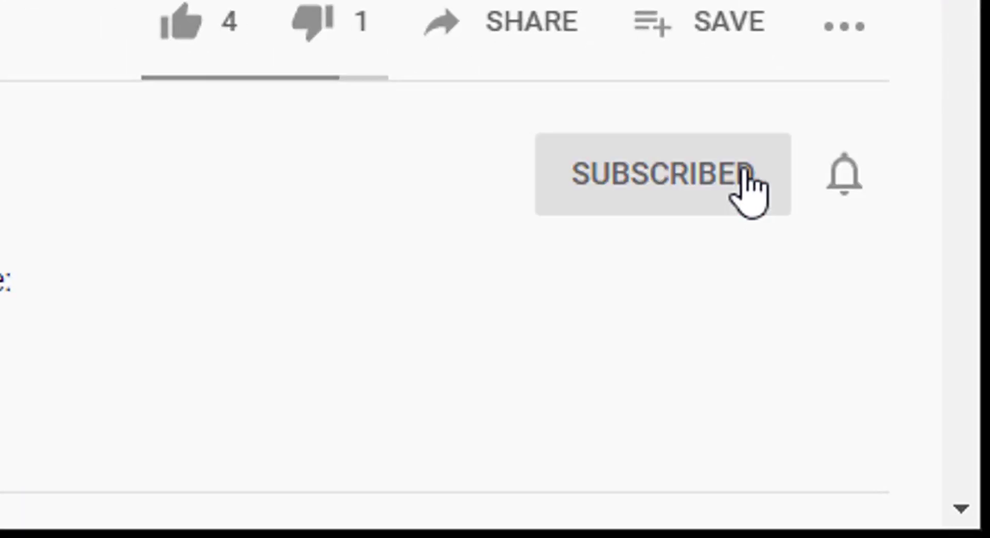
{"action": "left_click", "coordinate": [894, 490]}
{"action": "left_click", "coordinate": [782, 279]}
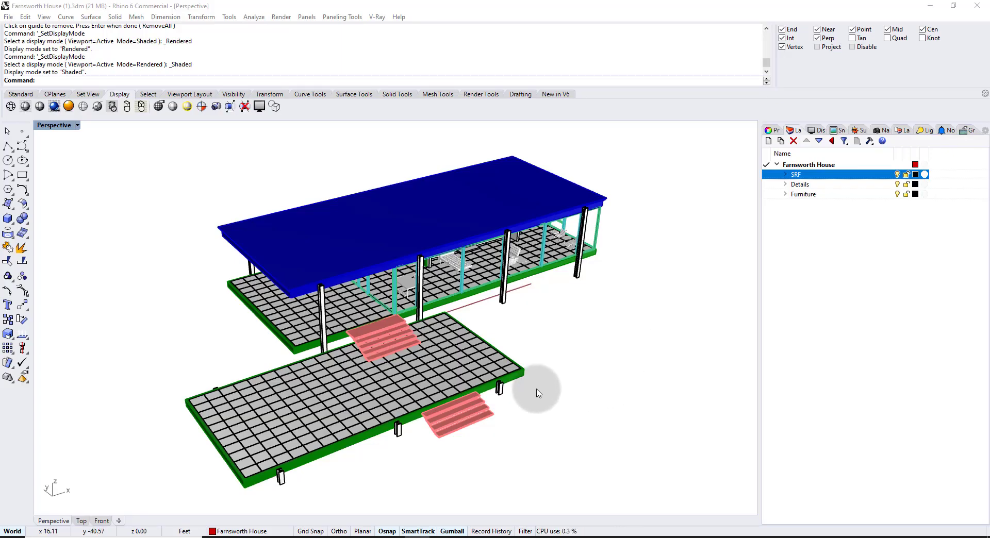
Orbit to a low side view, then select and deselect the steel column
{"action": "mouse_move", "coordinate": [543, 390]}
{"action": "right_mouse_down"}
{"action": "mouse_move", "coordinate": [543, 356]}
{"action": "mouse_move", "coordinate": [546, 375]}
{"action": "right_mouse_up"}
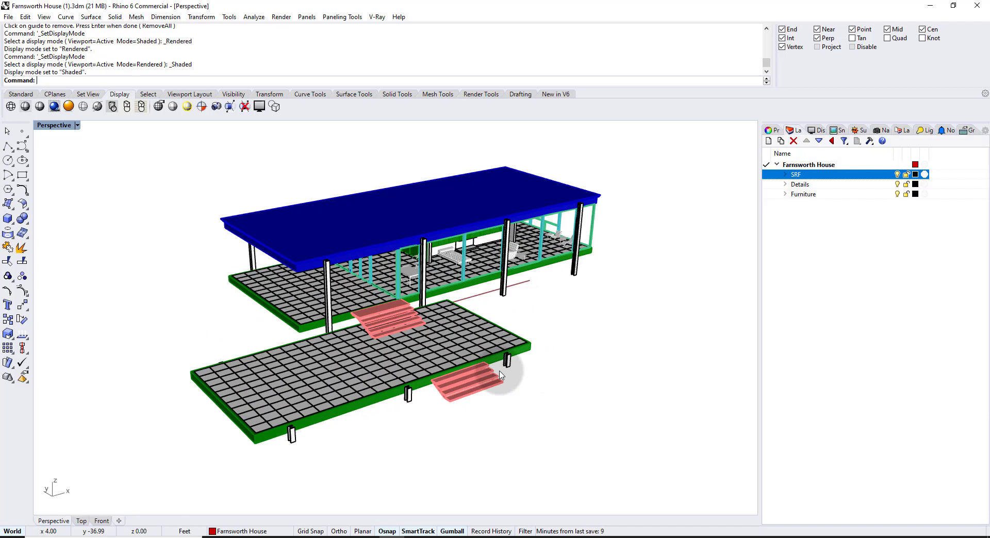
{"action": "left_click", "coordinate": [508, 360]}
{"action": "left_click", "coordinate": [564, 395]}
{"action": "left_click", "coordinate": [509, 362]}
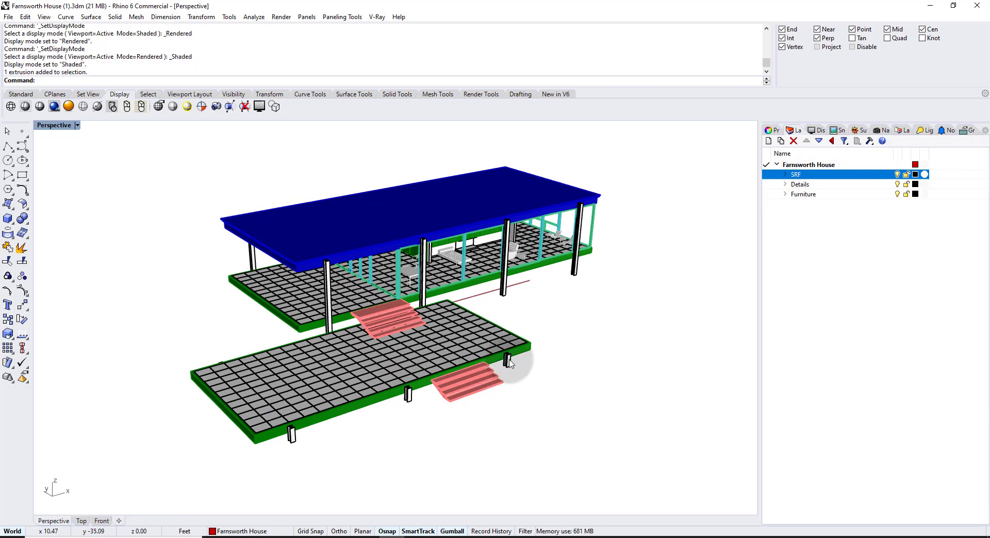
Zoom in and out on the steel column beneath the slab corner
{"action": "scroll", "coordinate": [508, 360], "scroll_direction": "up", "scroll_amount": 6}
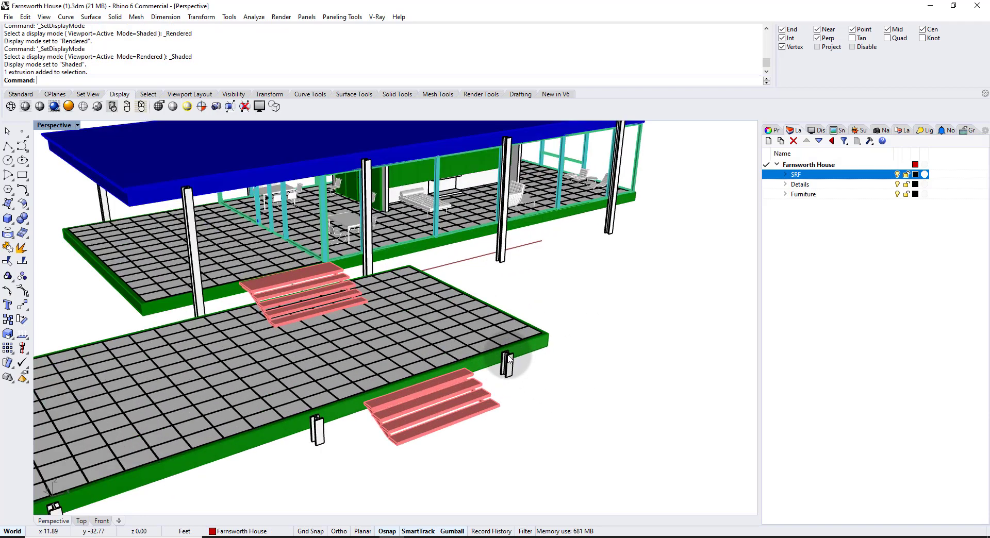
{"action": "scroll", "coordinate": [511, 350], "scroll_direction": "up", "scroll_amount": 5}
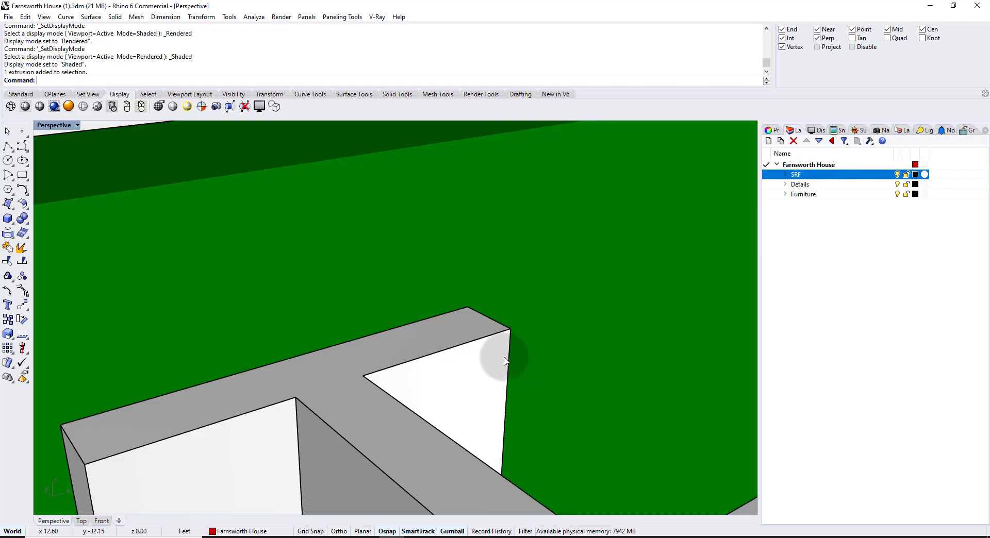
{"action": "scroll", "coordinate": [508, 353], "scroll_direction": "down", "scroll_amount": 3}
{"action": "scroll", "coordinate": [505, 358], "scroll_direction": "up", "scroll_amount": 3}
{"action": "scroll", "coordinate": [504, 356], "scroll_direction": "down", "scroll_amount": 4}
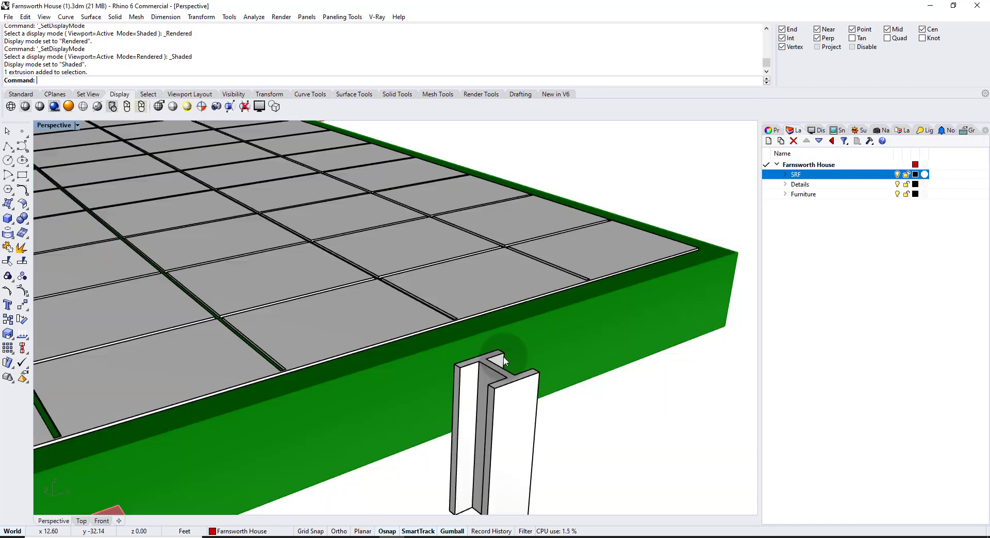
{"action": "scroll", "coordinate": [493, 380], "scroll_direction": "up", "scroll_amount": 6}
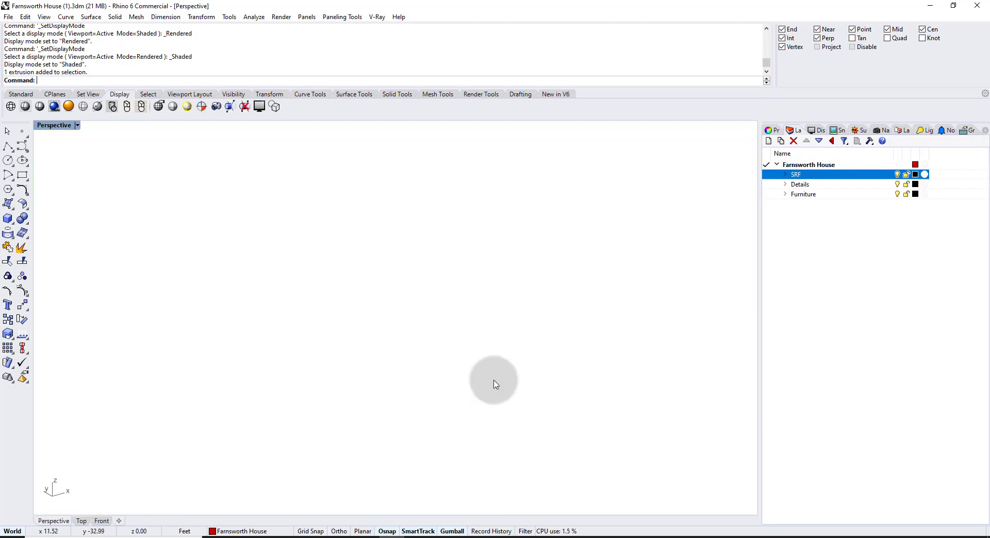
{"action": "scroll", "coordinate": [495, 384], "scroll_direction": "down", "scroll_amount": 5}
{"action": "scroll", "coordinate": [493, 384], "scroll_direction": "up", "scroll_amount": 6}
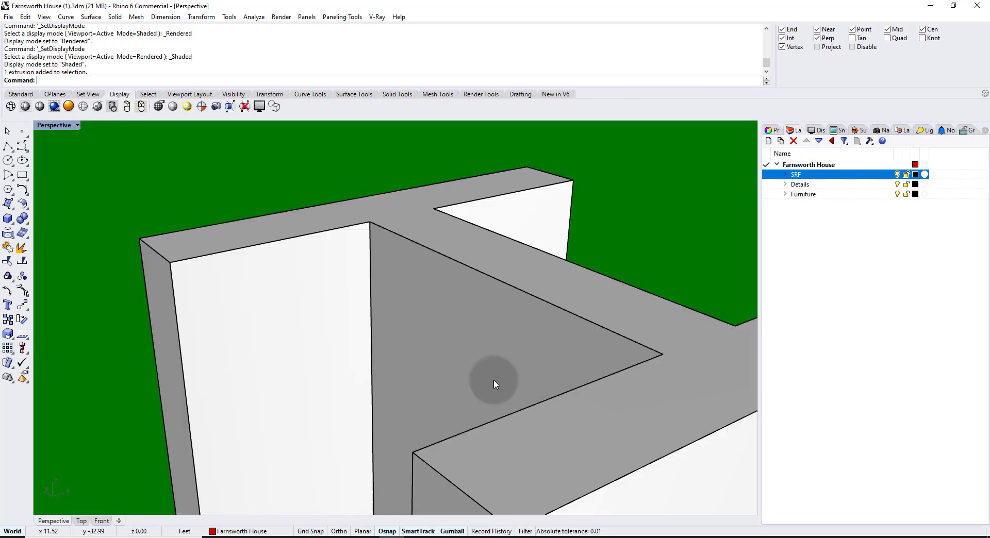
{"action": "scroll", "coordinate": [494, 384], "scroll_direction": "down", "scroll_amount": 2}
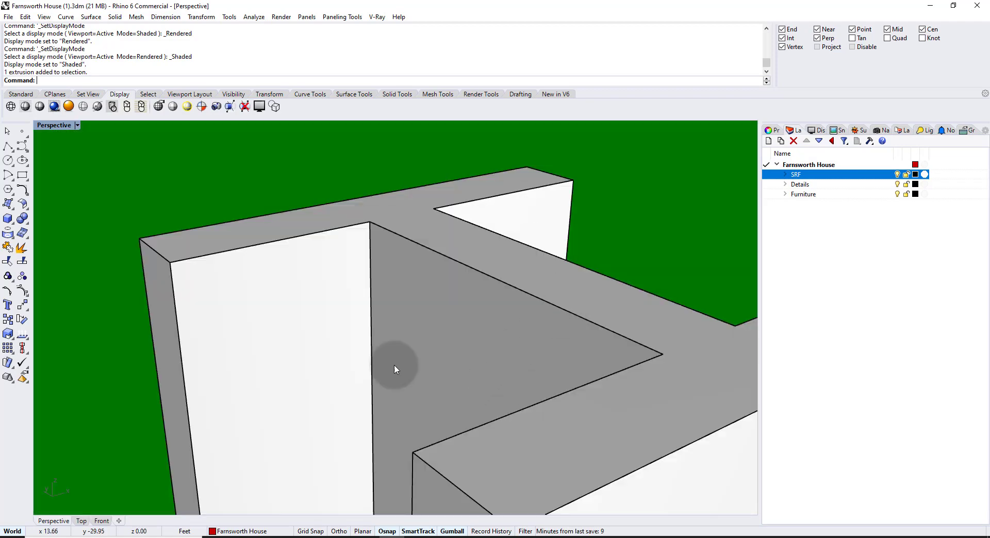
{"action": "scroll", "coordinate": [481, 280], "scroll_direction": "down", "scroll_amount": 4}
{"action": "scroll", "coordinate": [485, 284], "scroll_direction": "up", "scroll_amount": 5}
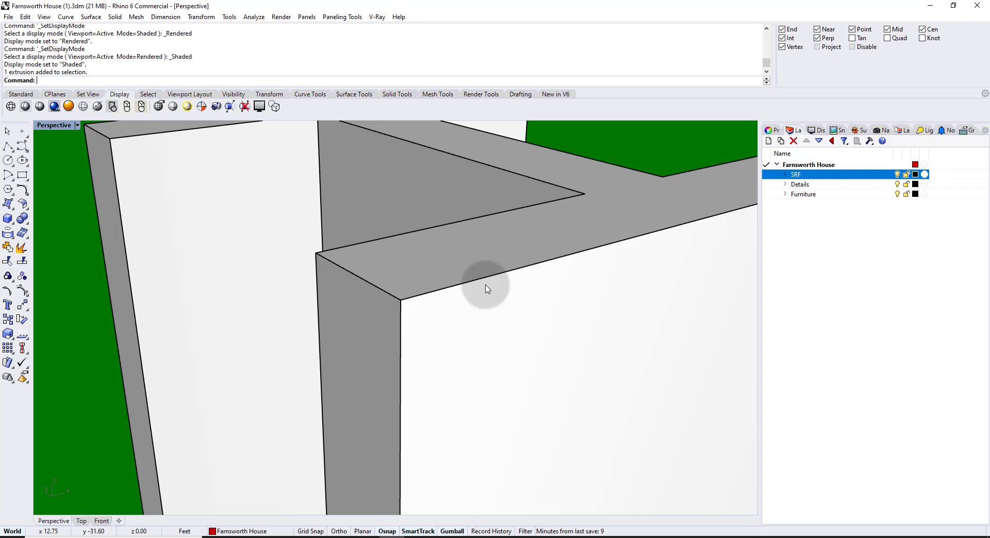
{"action": "scroll", "coordinate": [488, 289], "scroll_direction": "down", "scroll_amount": 4}
{"action": "scroll", "coordinate": [485, 294], "scroll_direction": "up", "scroll_amount": 5}
{"action": "scroll", "coordinate": [485, 297], "scroll_direction": "down", "scroll_amount": 5}
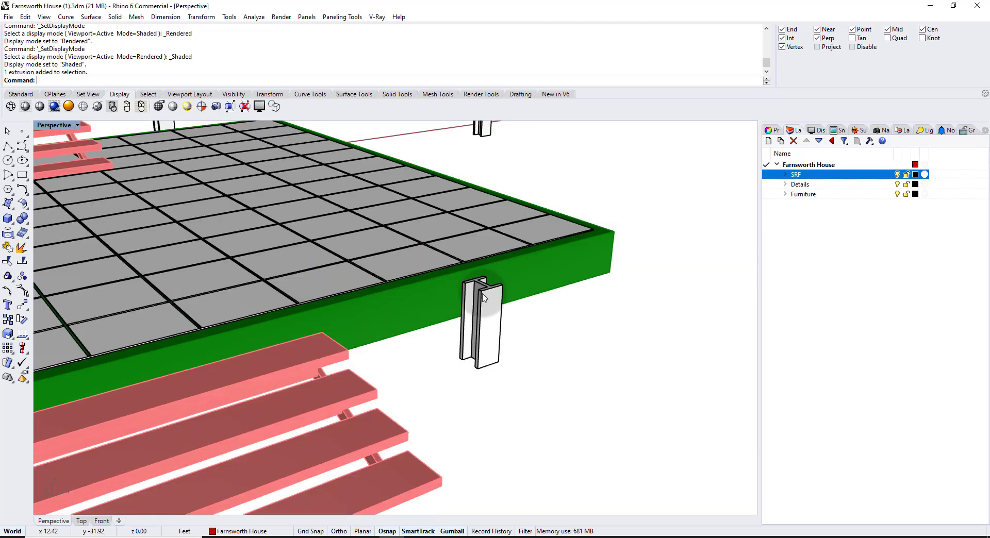
{"action": "scroll", "coordinate": [483, 296], "scroll_direction": "up", "scroll_amount": 3}
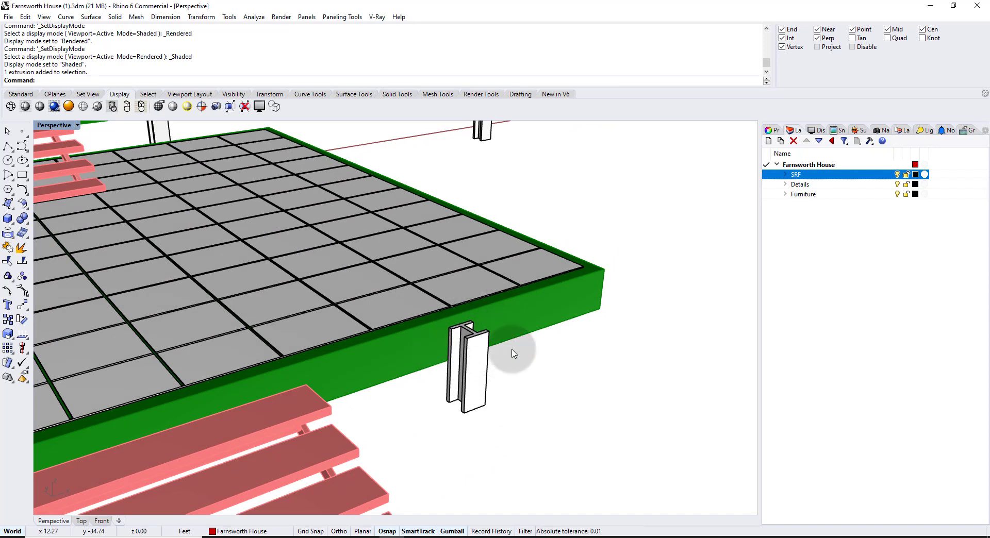
Orbit down onto the slab and pink steps and bring up the popup toolbar
{"action": "right_click_drag", "start_coordinate": [512, 353], "coordinate": [469, 380]}
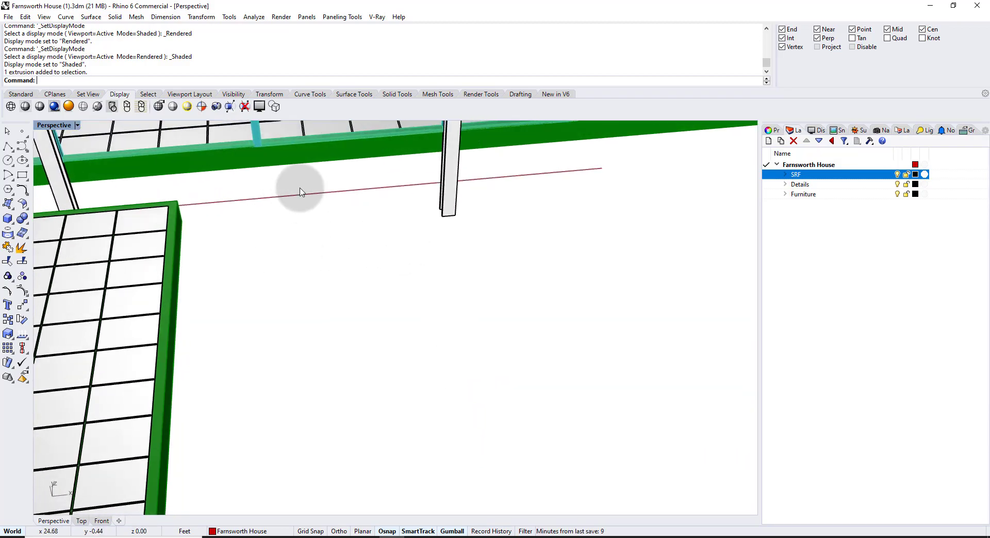
{"action": "right_click_drag", "start_coordinate": [296, 170], "coordinate": [434, 247]}
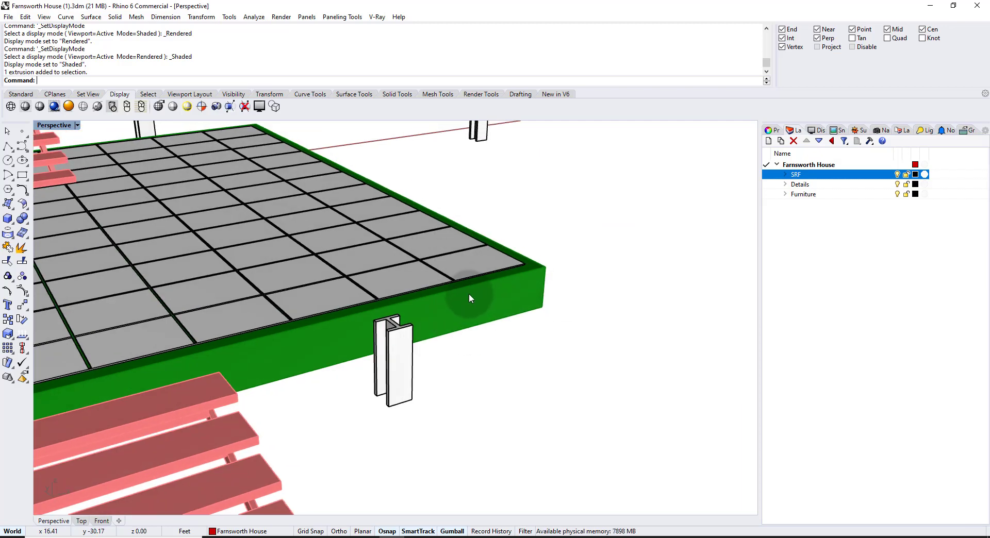
{"action": "middle_click", "coordinate": [595, 254]}
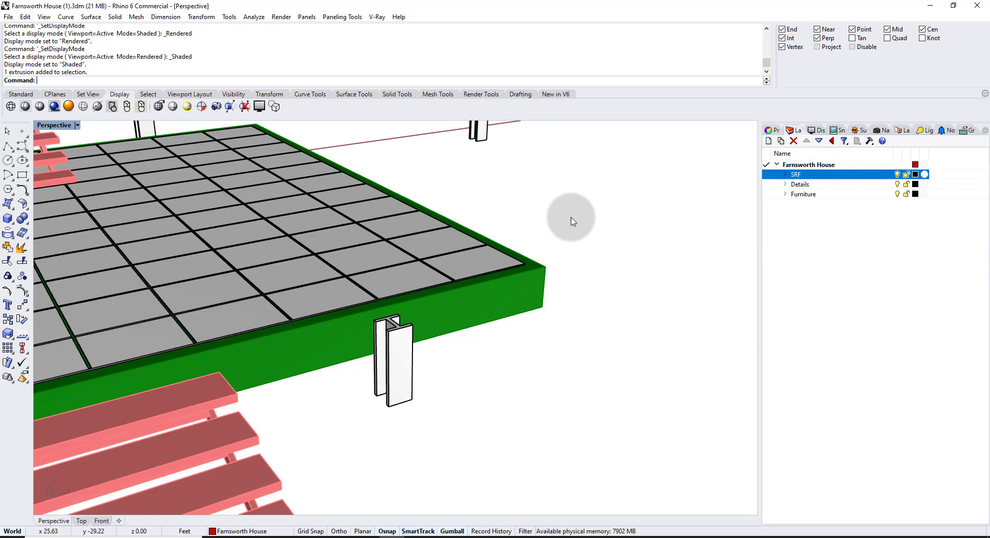
In Mouse options, set the middle button to run the _ZS macro and confirm
{"action": "left_click", "coordinate": [231, 17]}
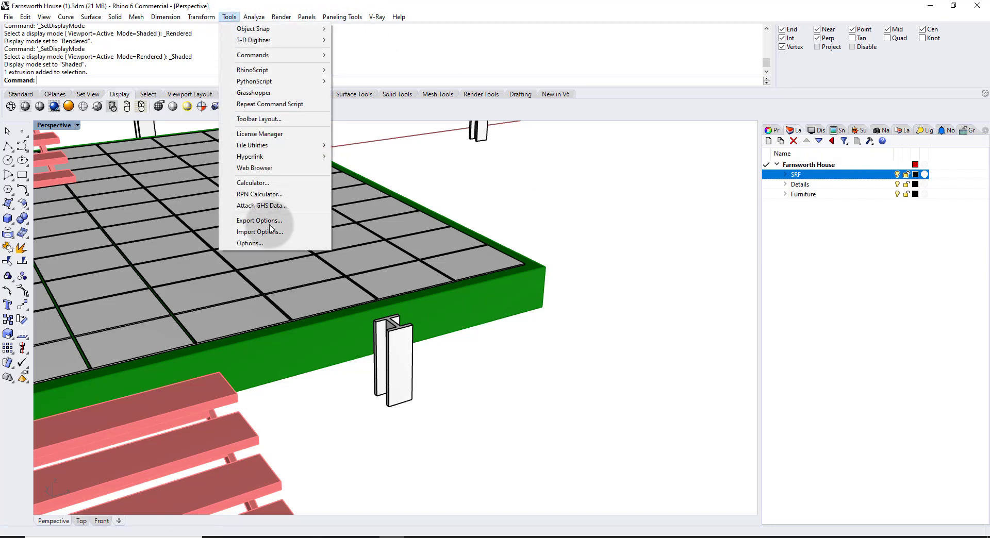
{"action": "left_click", "coordinate": [258, 244]}
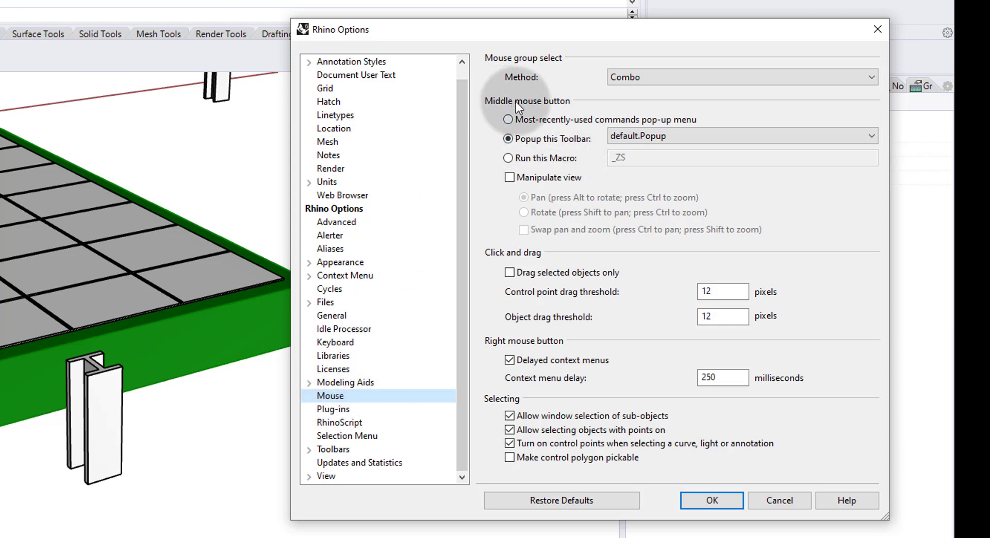
{"action": "left_click", "coordinate": [511, 157]}
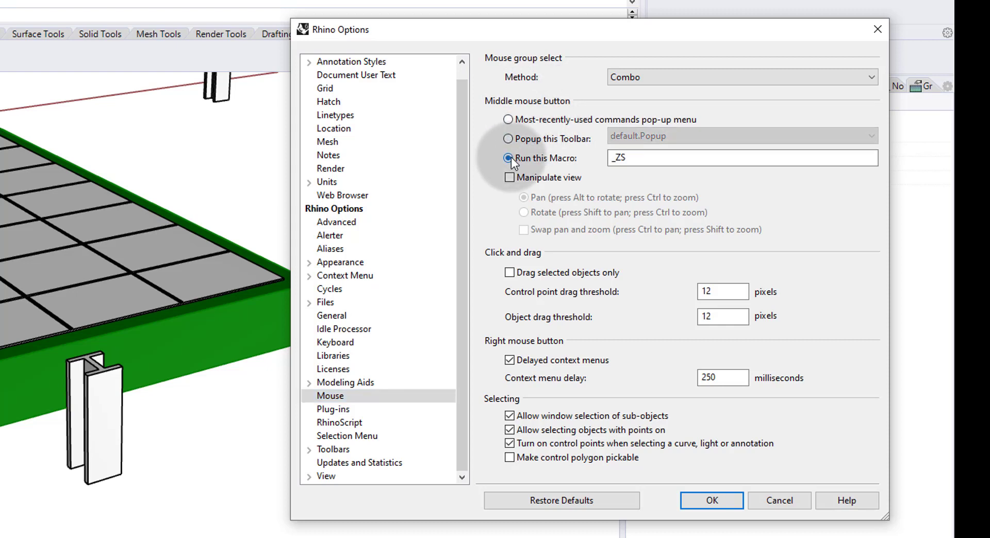
{"action": "left_click", "coordinate": [617, 160]}
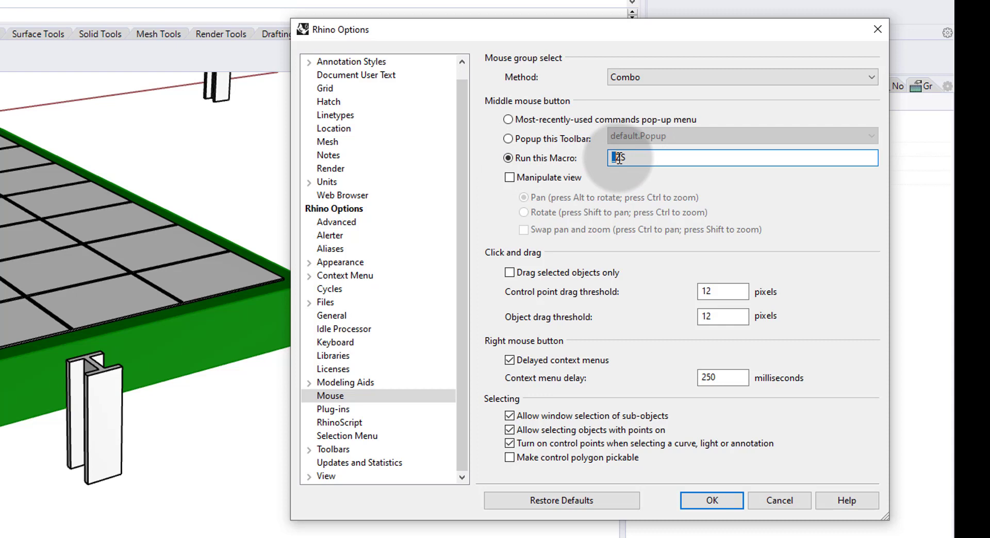
{"action": "left_click_drag", "start_coordinate": [619, 158], "coordinate": [628, 158]}
{"action": "left_click", "coordinate": [635, 158]}
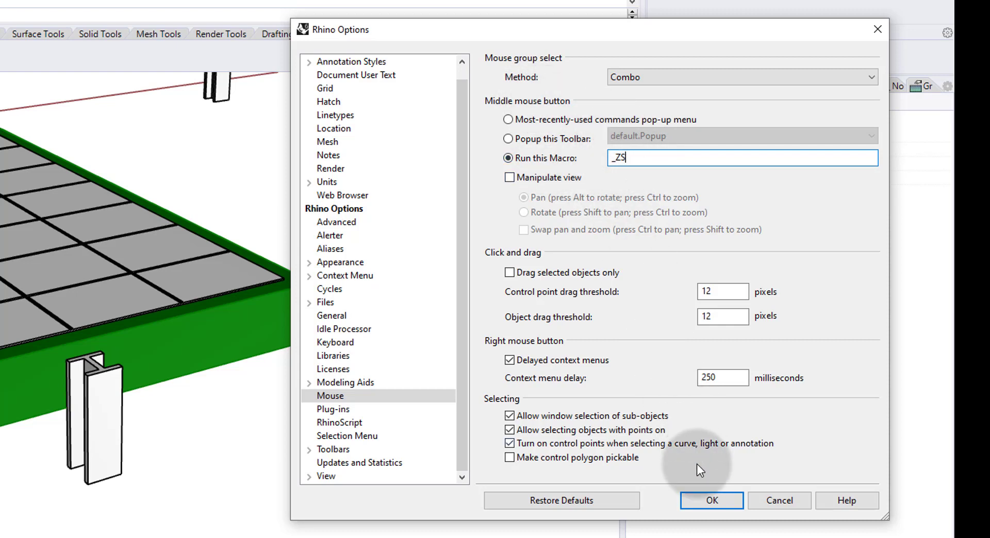
{"action": "left_click", "coordinate": [701, 501]}
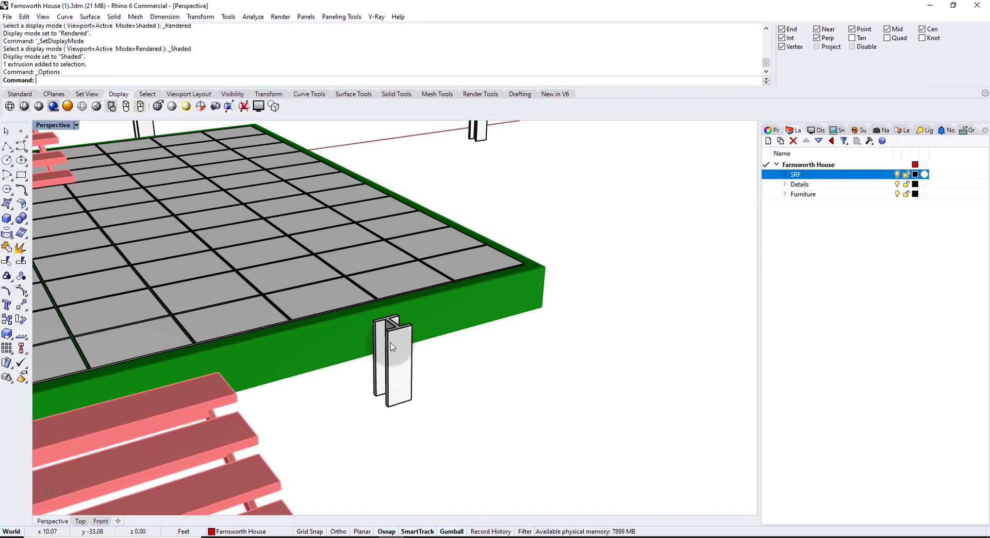
Select the steel column, zoom to it with the middle button, and orbit around it
{"action": "left_click", "coordinate": [391, 347]}
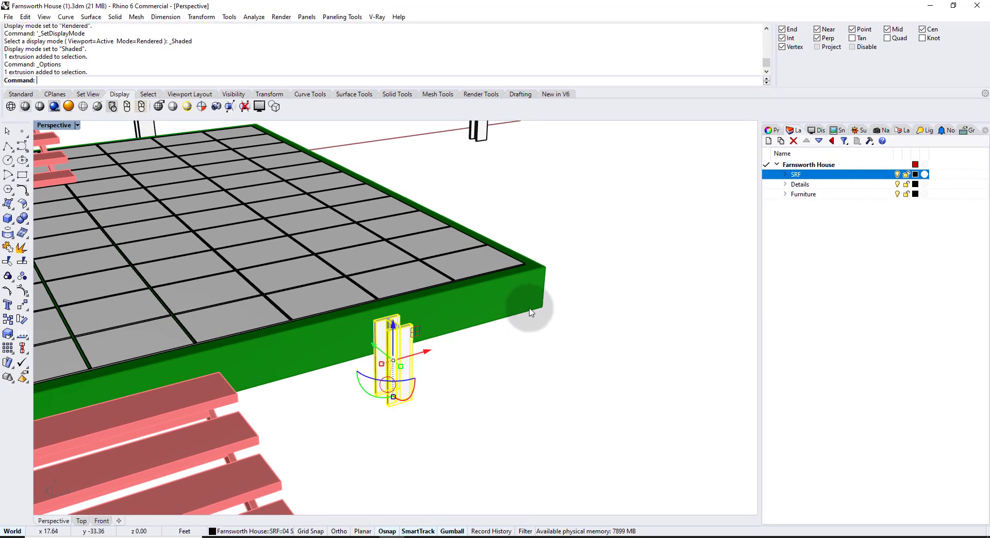
{"action": "middle_click", "coordinate": [532, 269]}
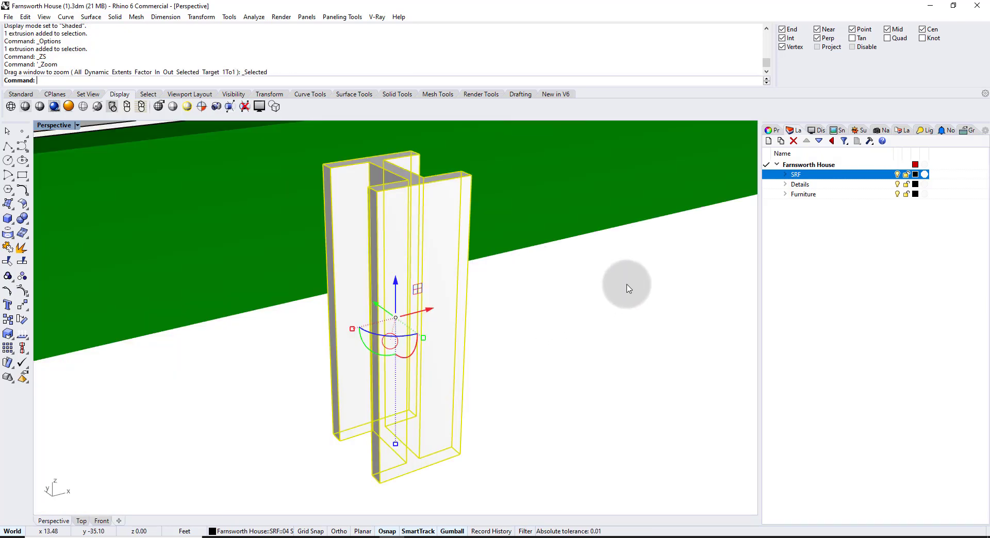
{"action": "mouse_move", "coordinate": [628, 289]}
{"action": "right_mouse_down"}
{"action": "mouse_move", "coordinate": [470, 334]}
{"action": "mouse_move", "coordinate": [395, 328]}
{"action": "mouse_move", "coordinate": [626, 303]}
{"action": "right_mouse_up"}
{"action": "left_click", "coordinate": [628, 307]}
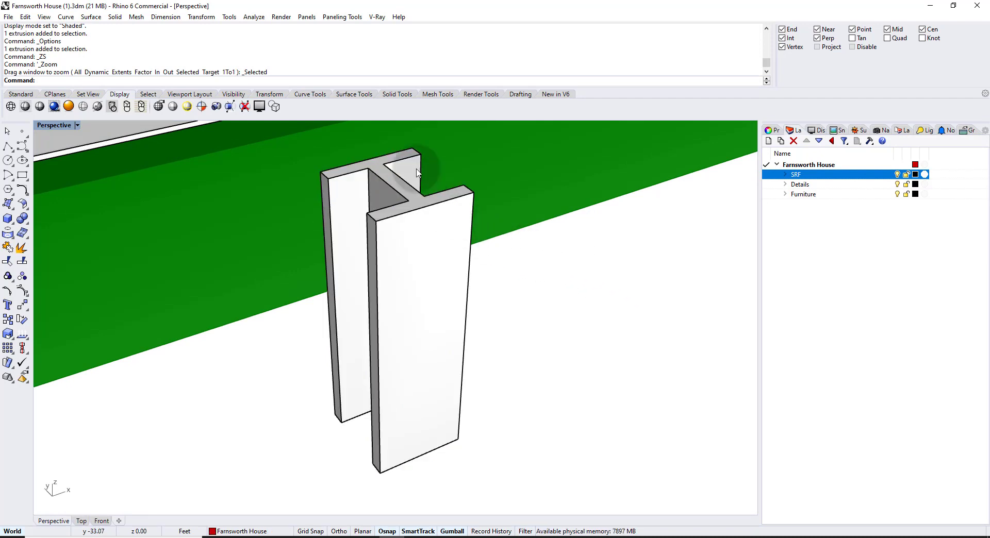
Zoom to a single face of the column, then clear it and orbit
{"action": "left_click", "coordinate": [417, 206], "text": "ctrl+shift"}
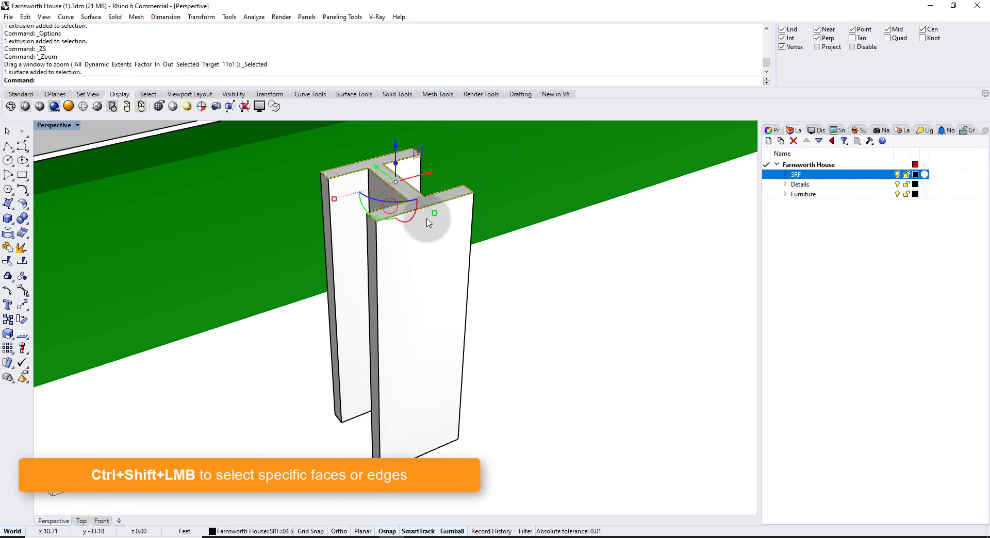
{"action": "key", "text": "ctrl+shift+z"}
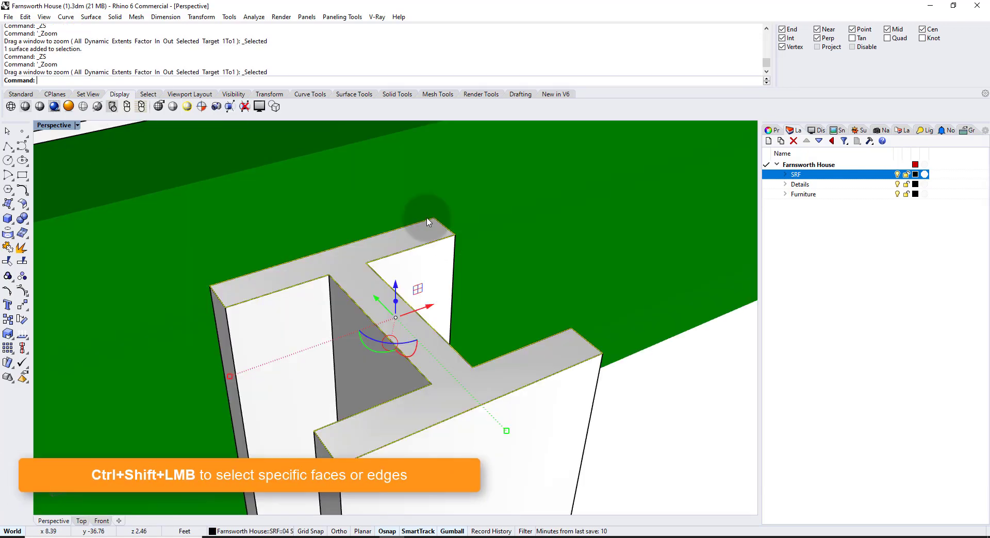
{"action": "left_click", "coordinate": [690, 390]}
{"action": "mouse_move", "coordinate": [511, 341]}
{"action": "right_mouse_down"}
{"action": "mouse_move", "coordinate": [419, 361]}
{"action": "mouse_move", "coordinate": [327, 356]}
{"action": "mouse_move", "coordinate": [366, 292]}
{"action": "mouse_move", "coordinate": [513, 335]}
{"action": "right_mouse_up"}
Switch to Rendered display and zoom in on the roof corner
{"action": "scroll", "coordinate": [471, 222], "scroll_direction": "down", "scroll_amount": 10}
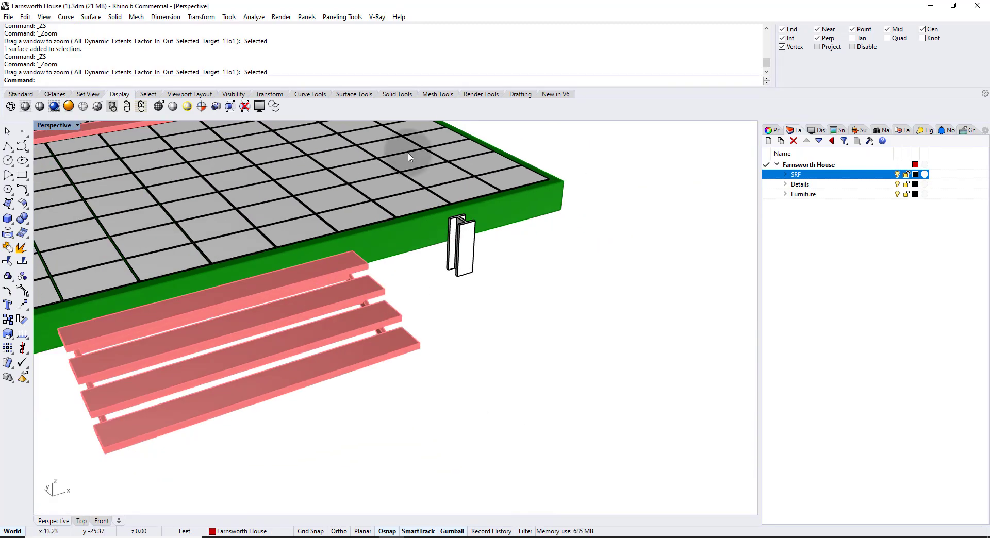
{"action": "scroll", "coordinate": [489, 281], "scroll_direction": "down", "scroll_amount": 3}
{"action": "scroll", "coordinate": [360, 210], "scroll_direction": "up", "scroll_amount": 6}
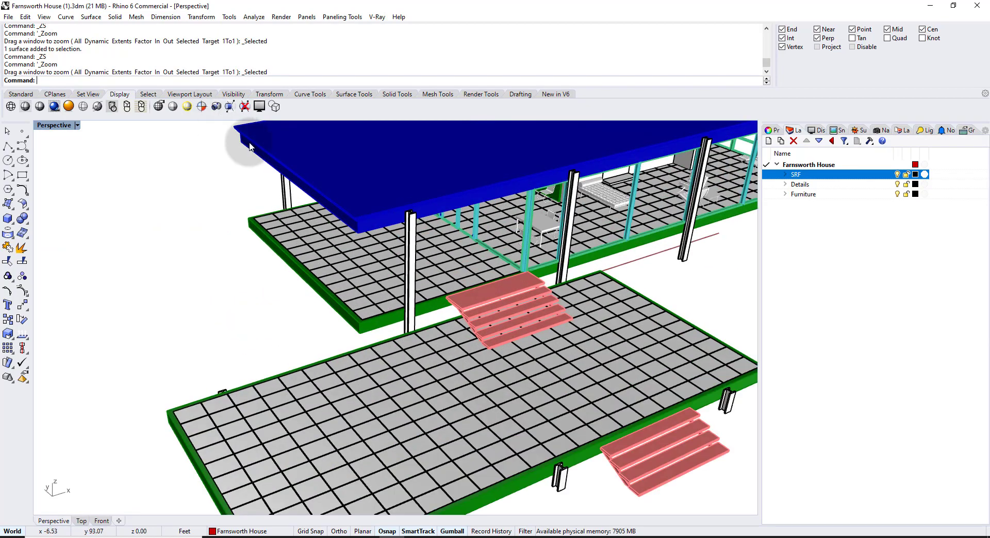
{"action": "right_click_drag", "start_coordinate": [262, 161], "coordinate": [279, 192], "text": "shift"}
{"action": "key", "text": "ctrl+alt+r"}
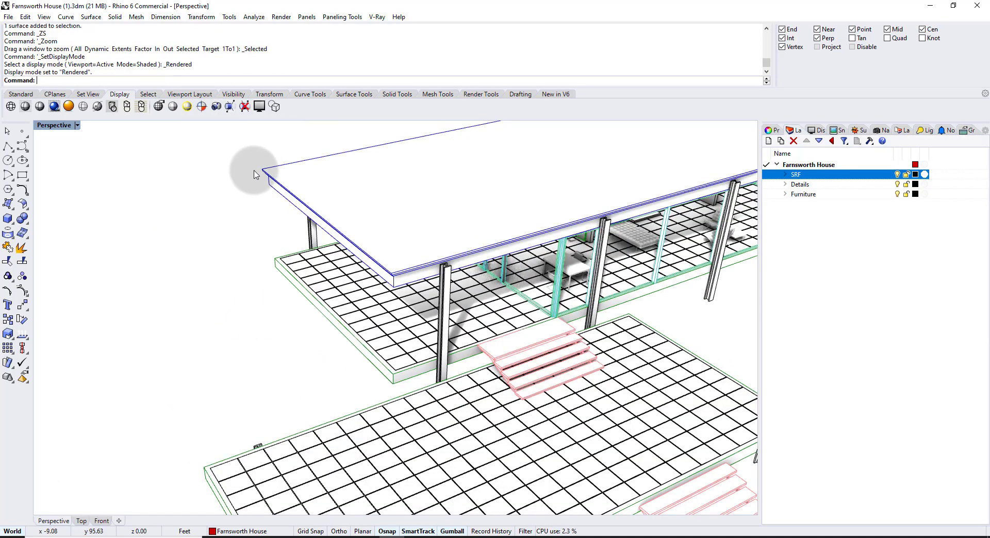
{"action": "scroll", "coordinate": [266, 170], "scroll_direction": "up", "scroll_amount": 8}
{"action": "scroll", "coordinate": [247, 227], "scroll_direction": "up", "scroll_amount": 5}
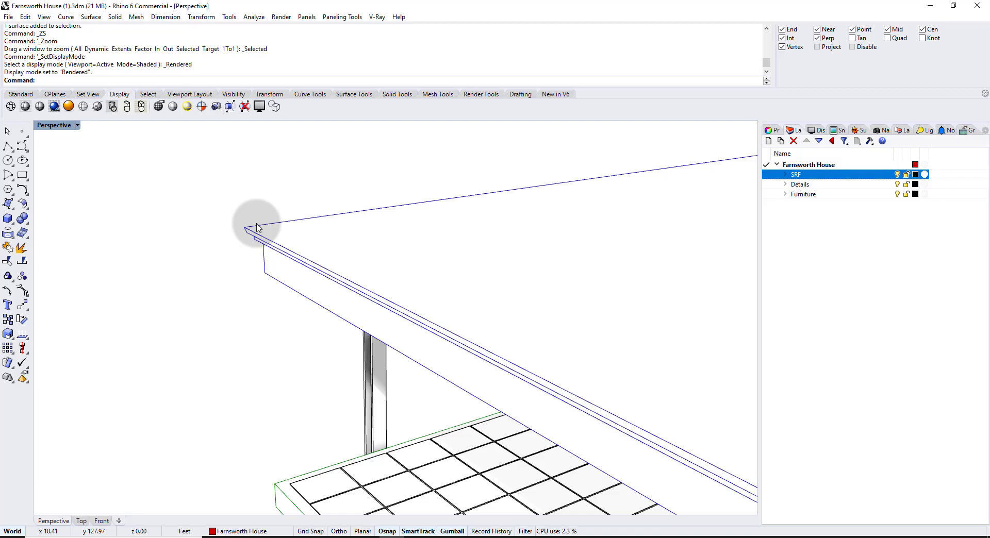
{"action": "scroll", "coordinate": [239, 236], "scroll_direction": "up", "scroll_amount": 6}
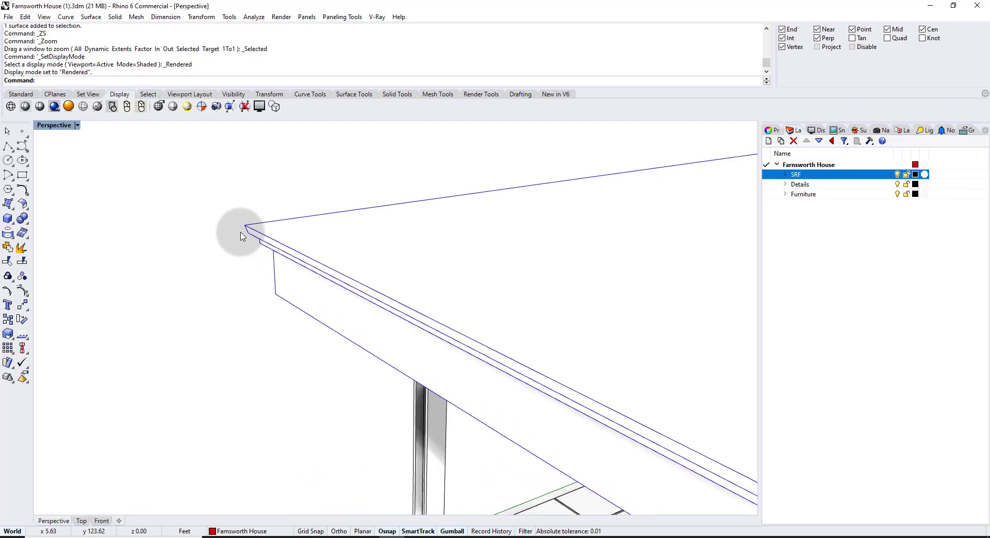
{"action": "scroll", "coordinate": [240, 236], "scroll_direction": "down", "scroll_amount": 6}
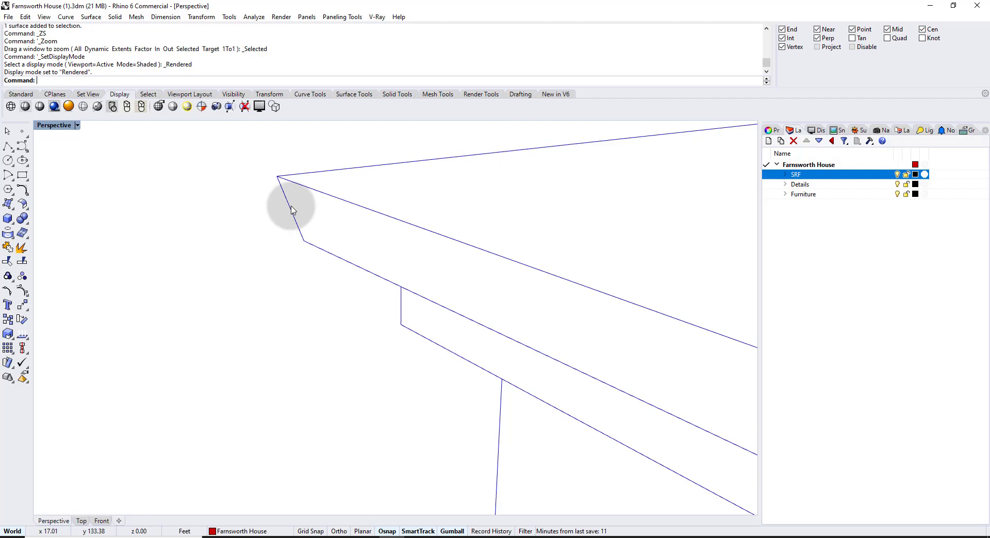
{"action": "mouse_move", "coordinate": [289, 210]}
{"action": "right_mouse_down"}
{"action": "mouse_move", "coordinate": [265, 245]}
{"action": "mouse_move", "coordinate": [271, 255]}
{"action": "mouse_move", "coordinate": [281, 217]}
{"action": "right_mouse_up"}
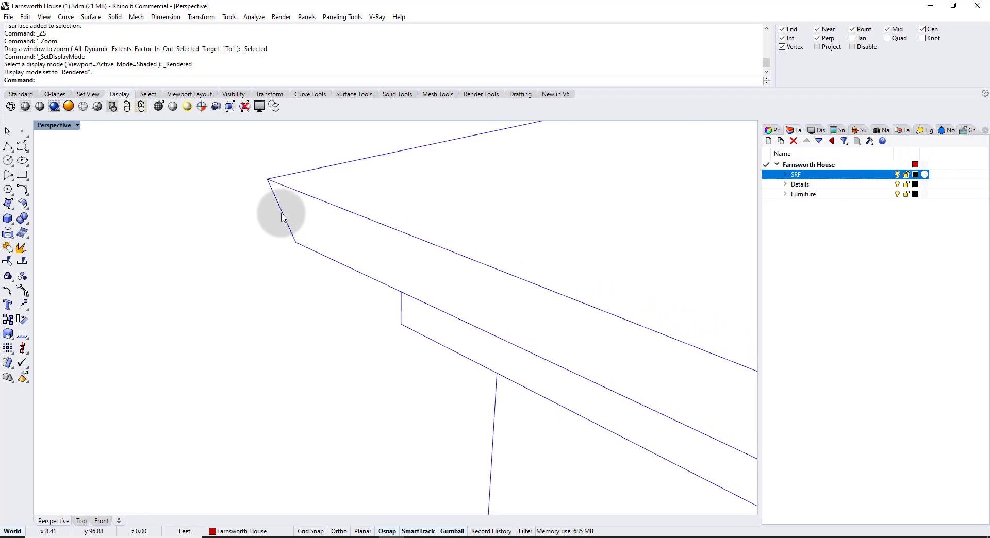
Zoom to the roof-corner edge with ZS, orbit the roof, and return to Shaded display
{"action": "left_click", "coordinate": [282, 215], "text": "ctrl+shift"}
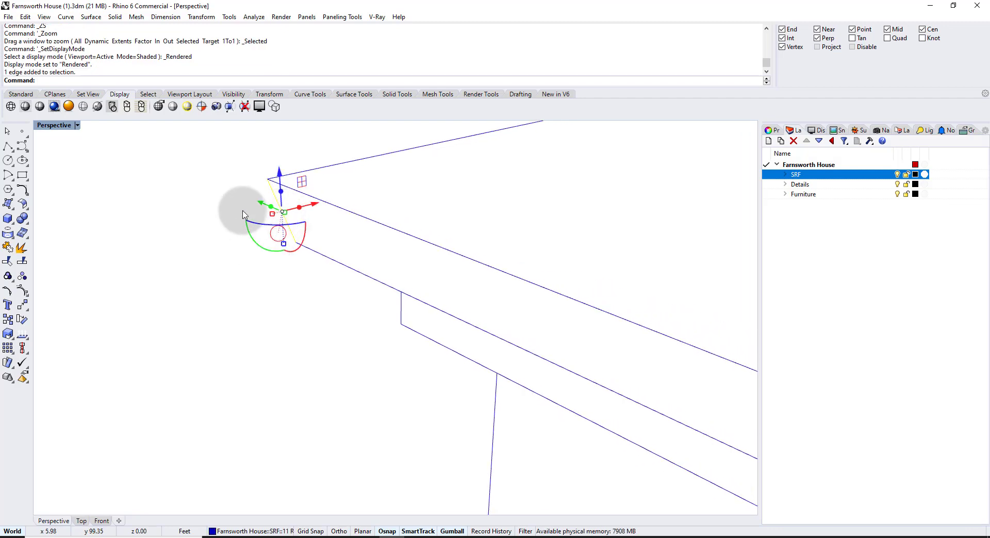
{"action": "type", "text": "zs"}
{"action": "key", "text": "Return"}
{"action": "mouse_move", "coordinate": [219, 216]}
{"action": "right_mouse_down"}
{"action": "mouse_move", "coordinate": [227, 280]}
{"action": "mouse_move", "coordinate": [353, 287]}
{"action": "mouse_move", "coordinate": [336, 316]}
{"action": "mouse_move", "coordinate": [261, 324]}
{"action": "mouse_move", "coordinate": [341, 257]}
{"action": "mouse_move", "coordinate": [411, 280]}
{"action": "mouse_move", "coordinate": [378, 311]}
{"action": "mouse_move", "coordinate": [221, 276]}
{"action": "mouse_move", "coordinate": [579, 373]}
{"action": "mouse_move", "coordinate": [340, 215]}
{"action": "right_mouse_up"}
{"action": "key", "text": "ctrl+alt+s"}
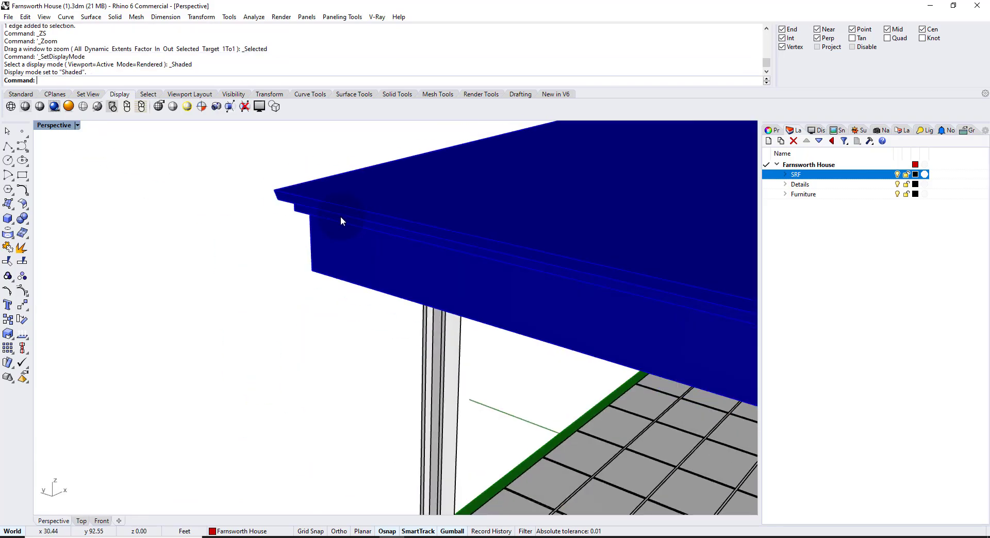
{"action": "scroll", "coordinate": [340, 215], "scroll_direction": "down", "scroll_amount": 5}
Select the interior mesh and two roof extrusions and zoom to them with ZS
{"action": "right_click_drag", "start_coordinate": [497, 252], "coordinate": [527, 218]}
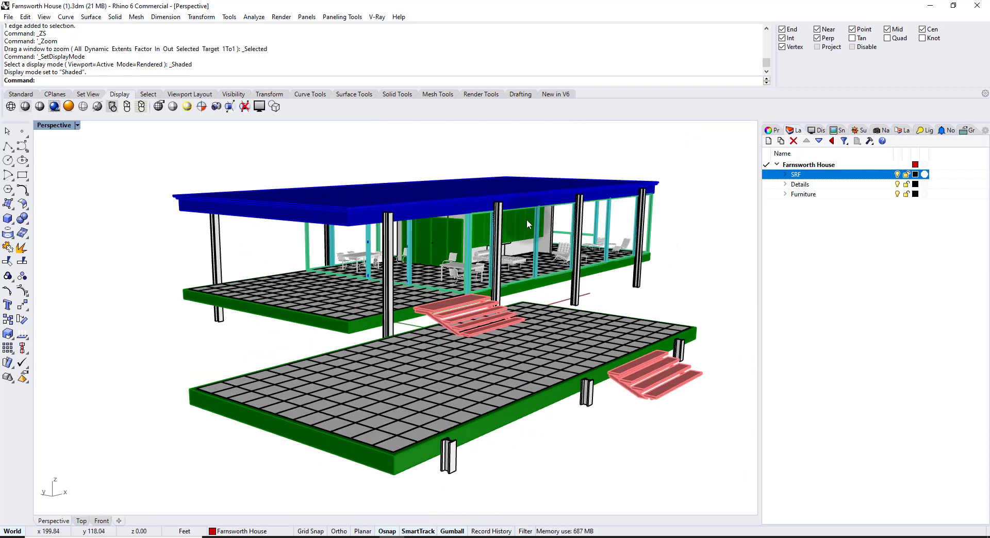
{"action": "left_click", "coordinate": [518, 262]}
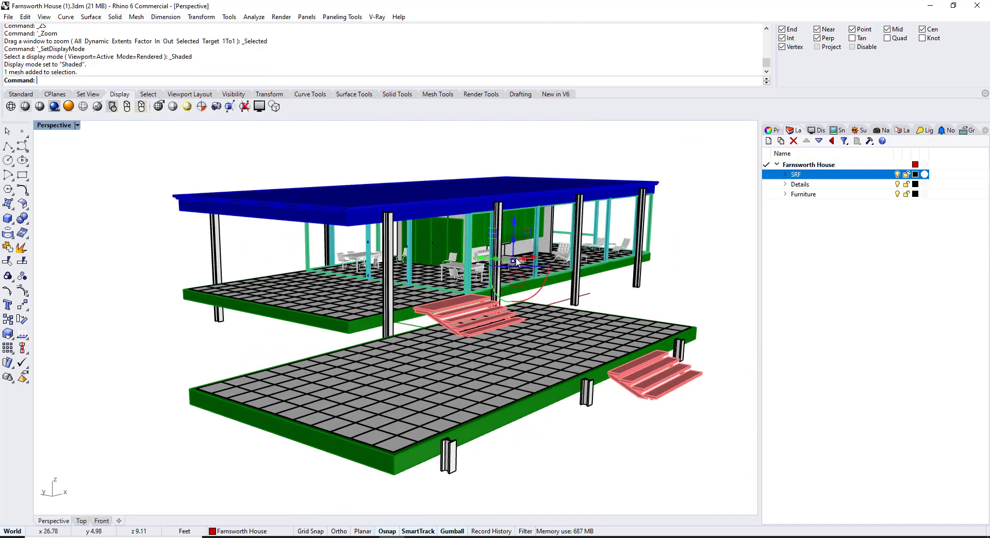
{"action": "left_click", "coordinate": [530, 212]}
{"action": "left_click", "coordinate": [532, 225]}
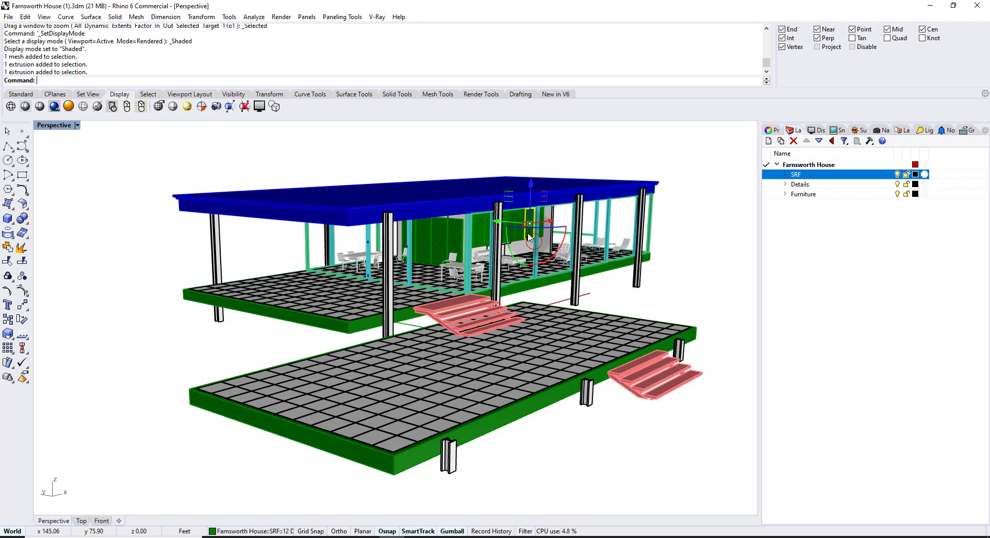
{"action": "type", "text": "zs"}
{"action": "key", "text": "Return"}
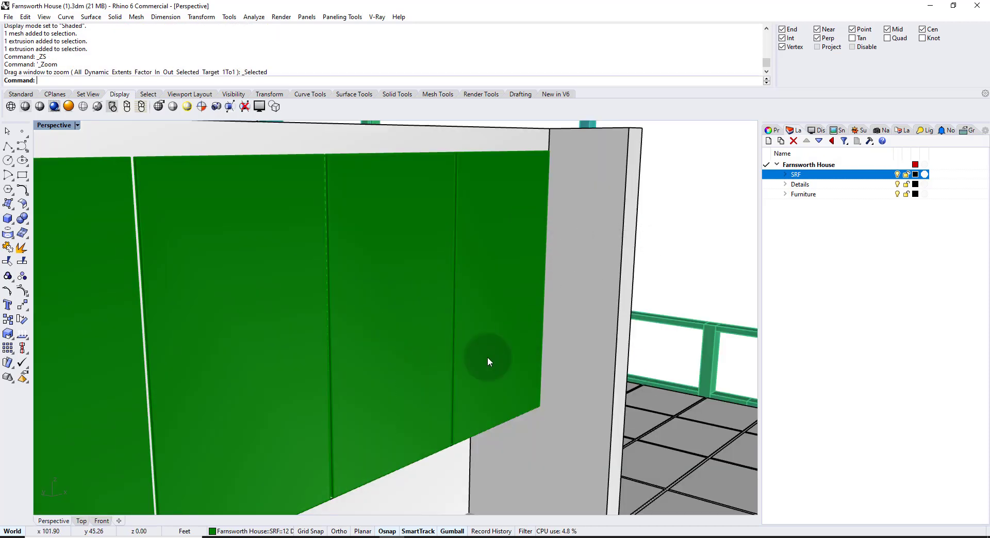
{"action": "right_click_drag", "start_coordinate": [525, 357], "coordinate": [390, 256]}
Zoom to the interior polysurface and then the chair, ending at eye level by the daybed
{"action": "right_click_drag", "start_coordinate": [280, 224], "coordinate": [281, 170]}
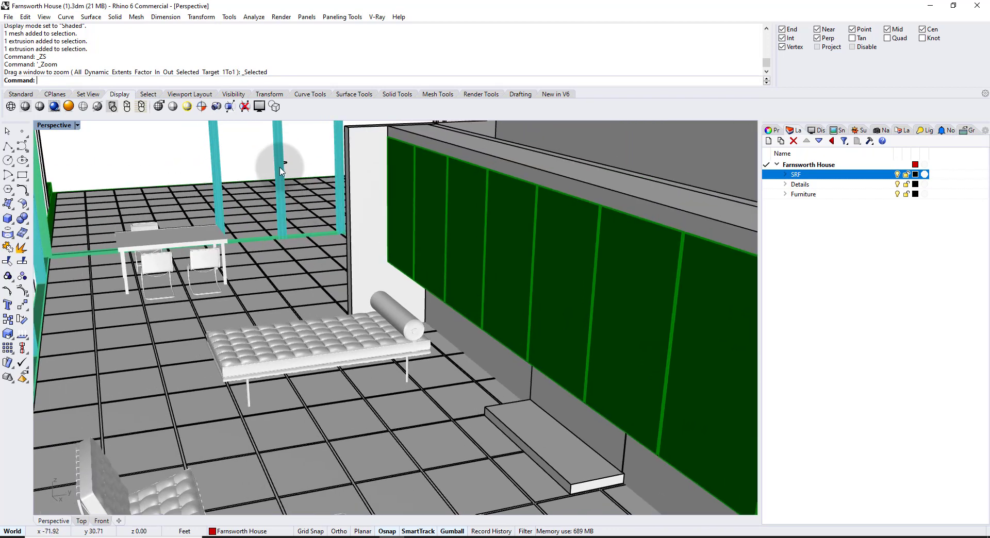
{"action": "left_click", "coordinate": [286, 165]}
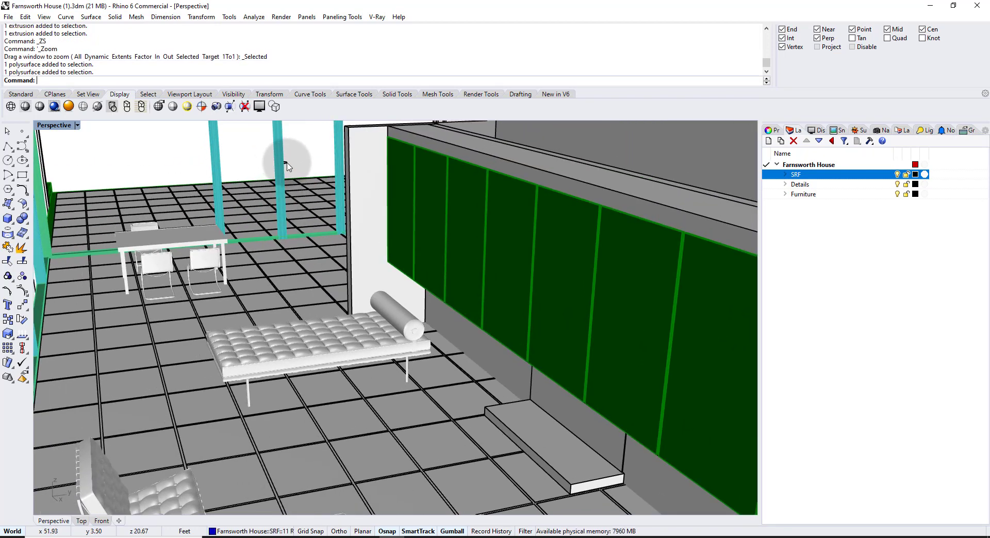
{"action": "key", "text": "Return"}
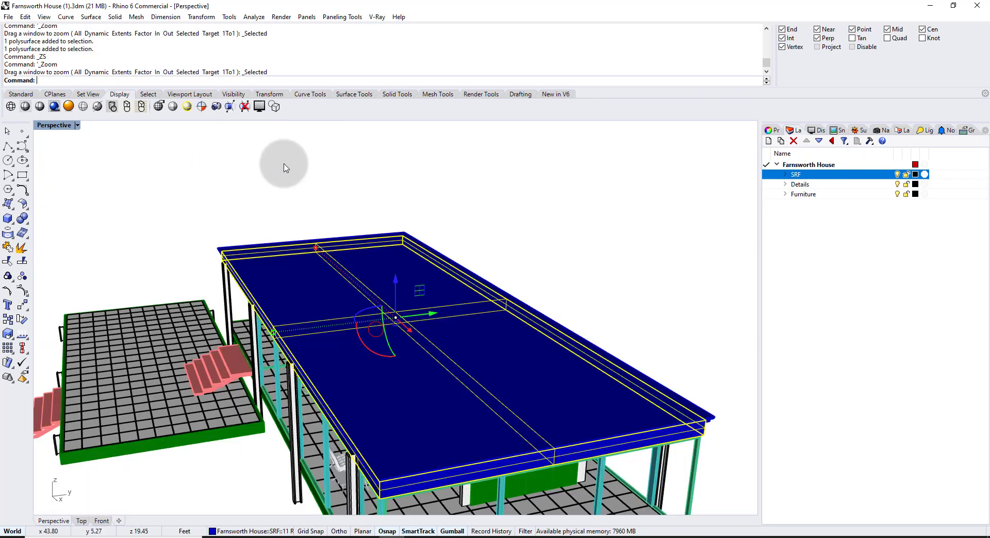
{"action": "key", "text": "Escape"}
{"action": "right_click_drag", "start_coordinate": [283, 165], "coordinate": [328, 421]}
{"action": "left_click", "coordinate": [324, 422]}
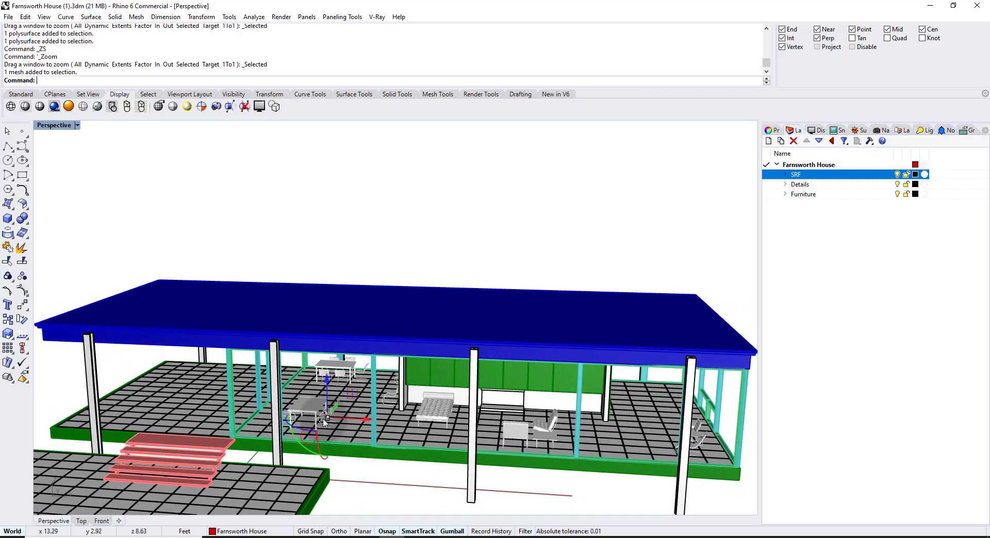
{"action": "key", "text": "Return"}
{"action": "right_click_drag", "start_coordinate": [275, 338], "coordinate": [346, 330]}
{"action": "key", "text": "Escape"}
Select the floor slab and drag it downward
{"action": "scroll", "coordinate": [346, 330], "scroll_direction": "down", "scroll_amount": 5}
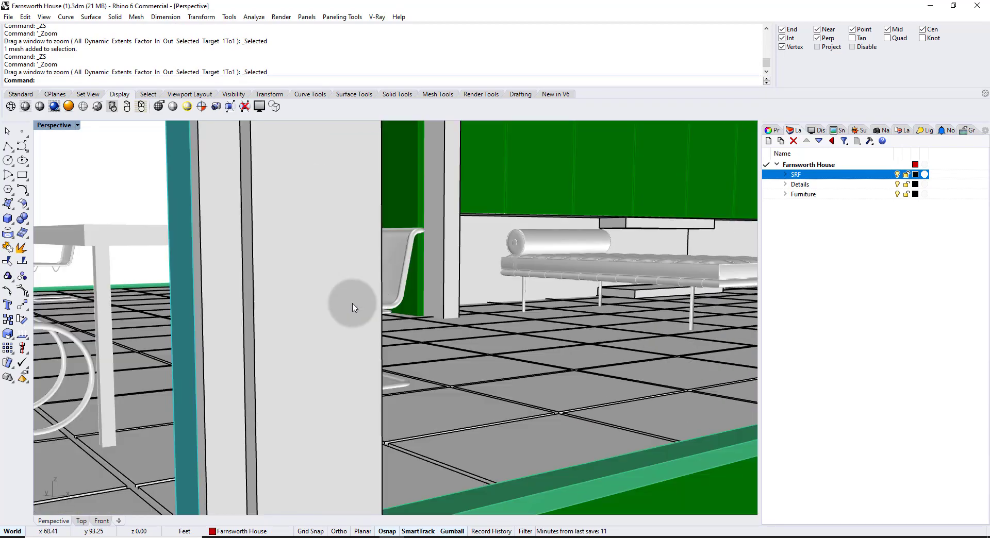
{"action": "scroll", "coordinate": [454, 293], "scroll_direction": "down", "scroll_amount": 3}
{"action": "right_click_drag", "start_coordinate": [453, 293], "coordinate": [511, 338]}
{"action": "left_click", "coordinate": [507, 343]}
{"action": "left_click_drag", "start_coordinate": [506, 343], "coordinate": [523, 395]}
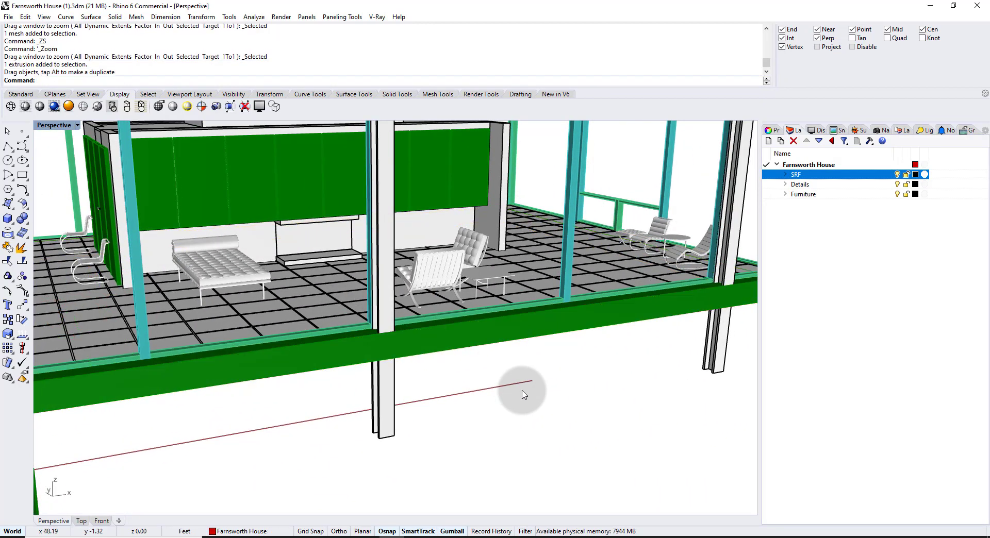
Orbit toward the stairs and interior and switch to Rendered display
{"action": "right_click_drag", "start_coordinate": [550, 347], "coordinate": [427, 325]}
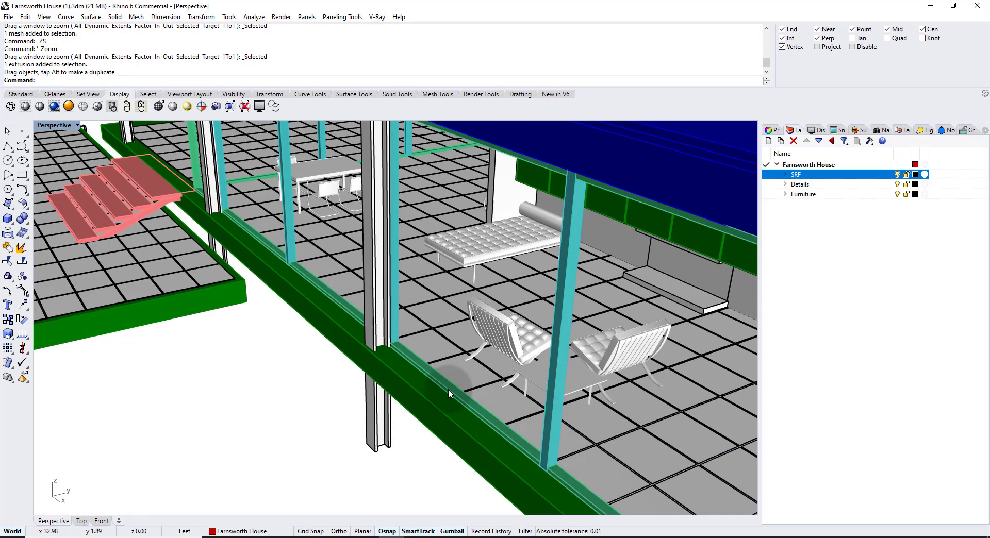
{"action": "right_click_drag", "start_coordinate": [451, 364], "coordinate": [432, 350], "text": "shift"}
{"action": "key", "text": "ctrl+alt+r"}
Orbit close to the floor slab edge, then select and clear the slab
{"action": "right_click_drag", "start_coordinate": [592, 346], "coordinate": [586, 386]}
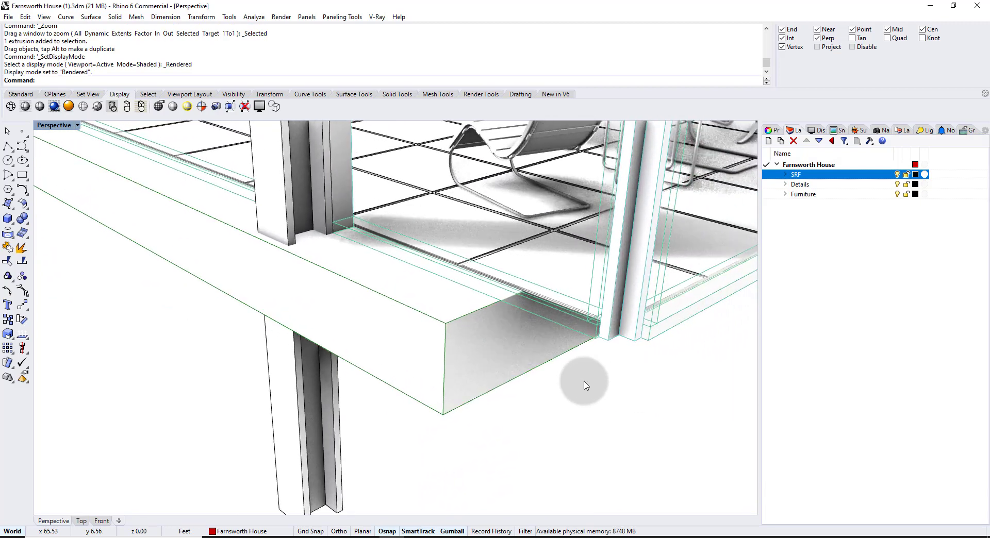
{"action": "left_click", "coordinate": [499, 373]}
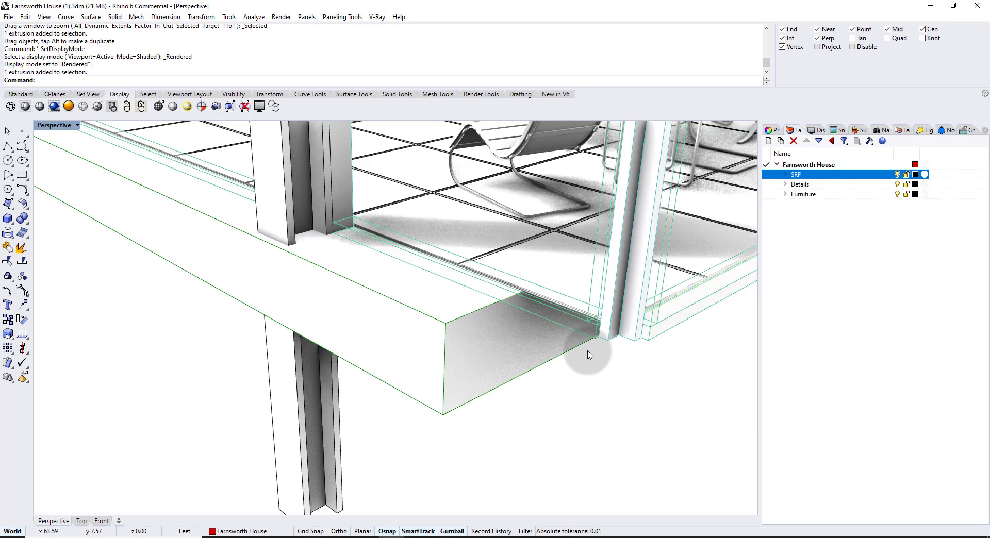
{"action": "left_click", "coordinate": [482, 347]}
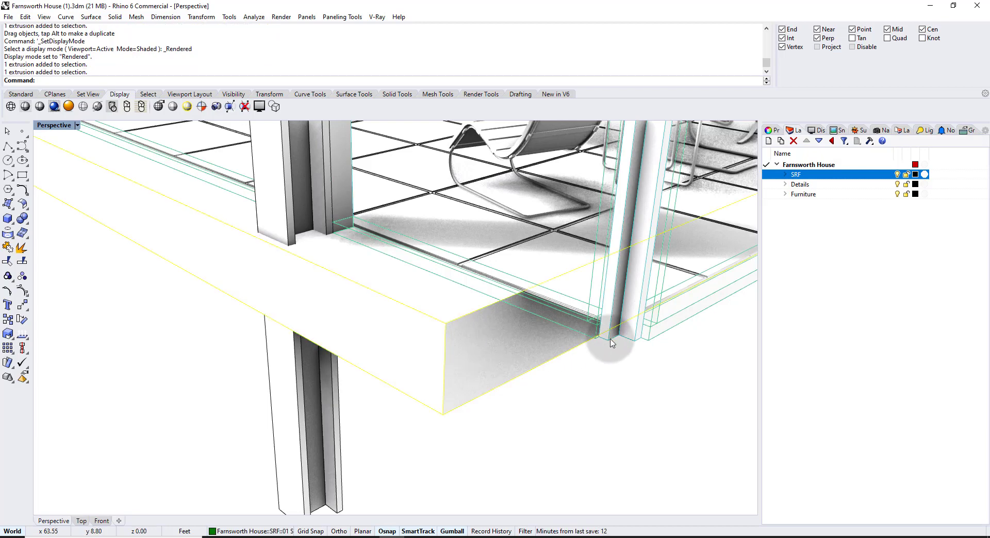
{"action": "left_click", "coordinate": [623, 381]}
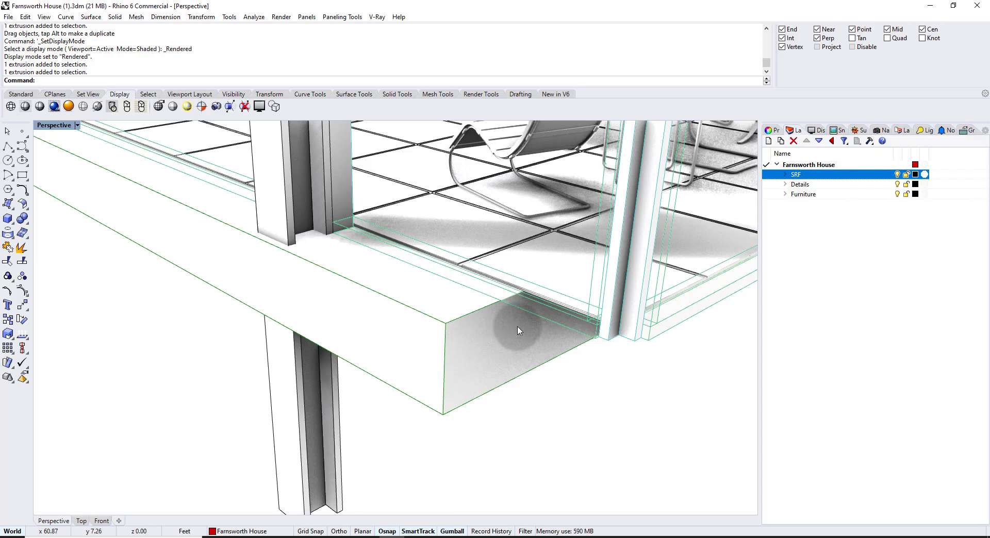
{"action": "scroll", "coordinate": [454, 388], "scroll_direction": "down", "scroll_amount": 3}
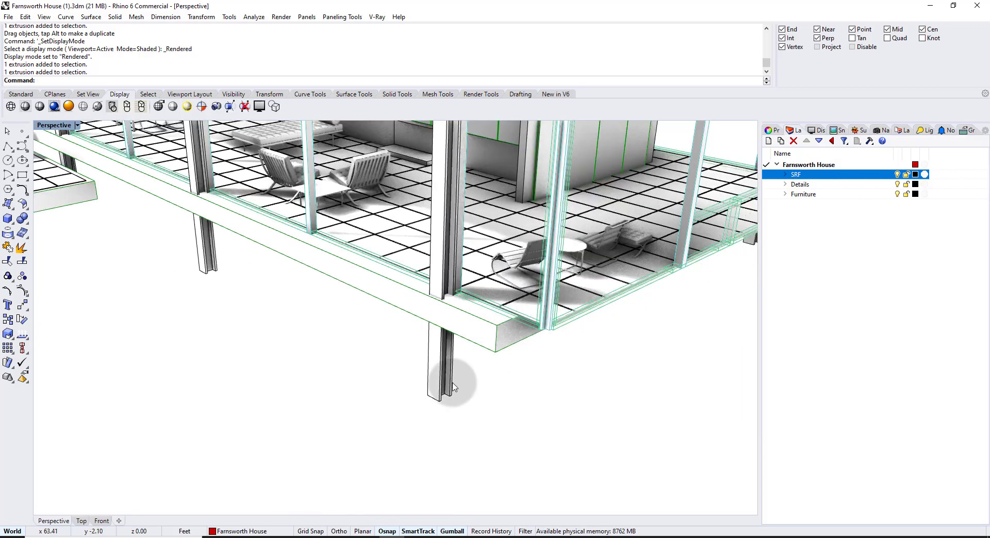
Test-move the front and left columns and drag the floor slab toward the viewer
{"action": "left_click_drag", "start_coordinate": [436, 367], "coordinate": [416, 364]}
{"action": "left_click_drag", "start_coordinate": [208, 267], "coordinate": [214, 274]}
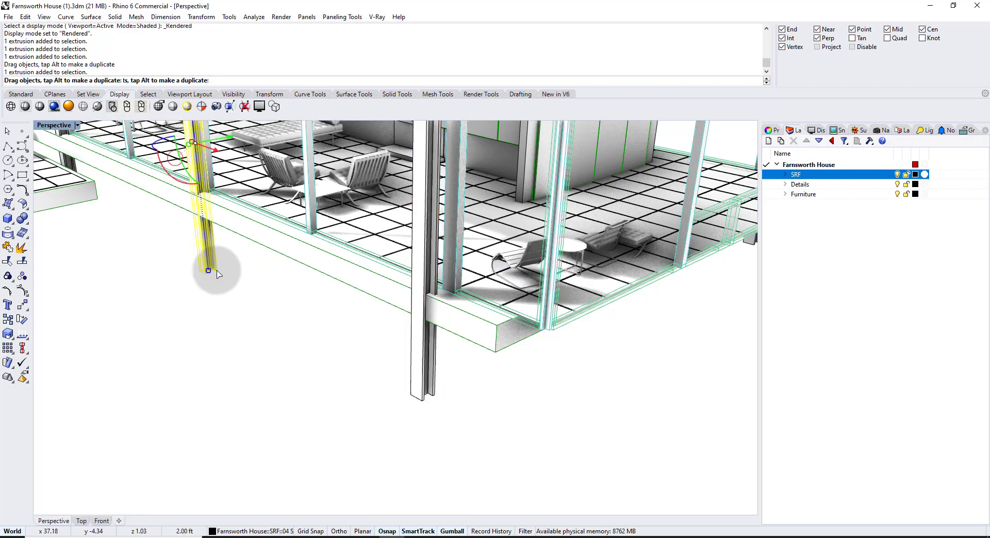
{"action": "left_click", "coordinate": [225, 325]}
{"action": "left_click_drag", "start_coordinate": [380, 281], "coordinate": [438, 320]}
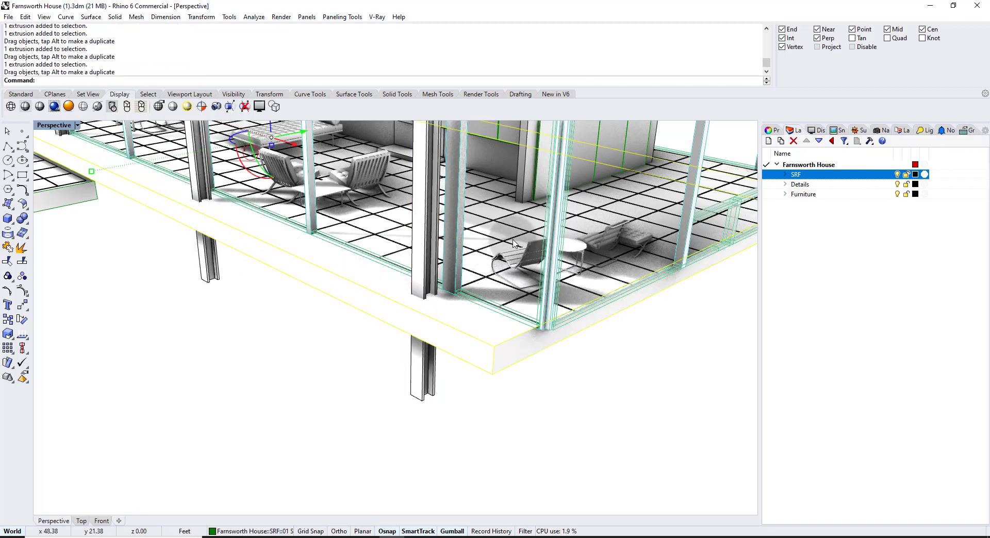
{"action": "left_click_drag", "start_coordinate": [508, 253], "coordinate": [332, 344]}
Start Zoom Window, then undo the column and slab moves with Ctrl+Z
{"action": "scroll", "coordinate": [387, 300], "scroll_direction": "down", "scroll_amount": 5}
{"action": "key", "text": "ctrl+w"}
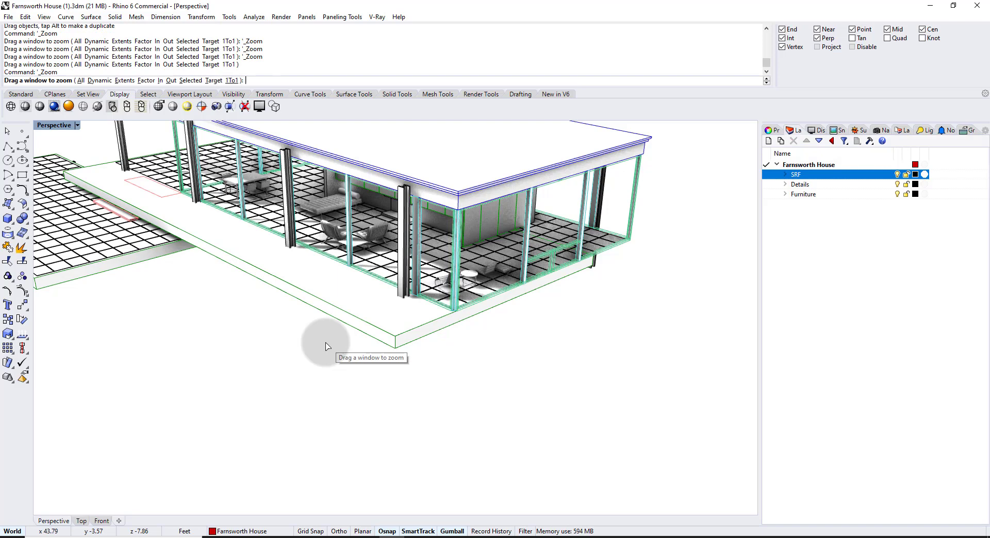
{"action": "key", "text": "ctrl+z"}
{"action": "key", "text": "ctrl+z"}
{"action": "key", "text": "ctrl+z"}
{"action": "key", "text": "ctrl+z"}
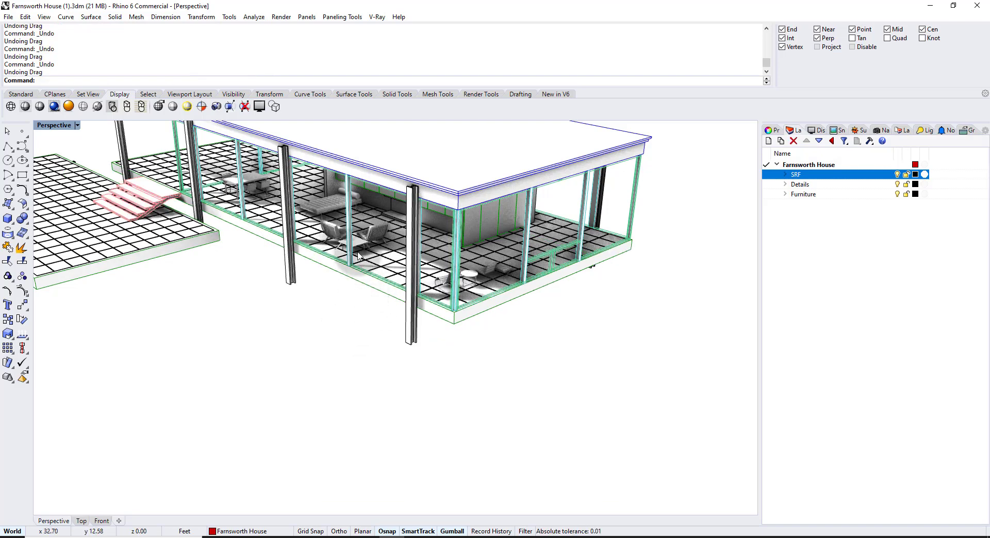
Apply the Mouse options with 'Drag selected objects only' on, then select a house column
{"action": "left_click", "coordinate": [229, 17]}
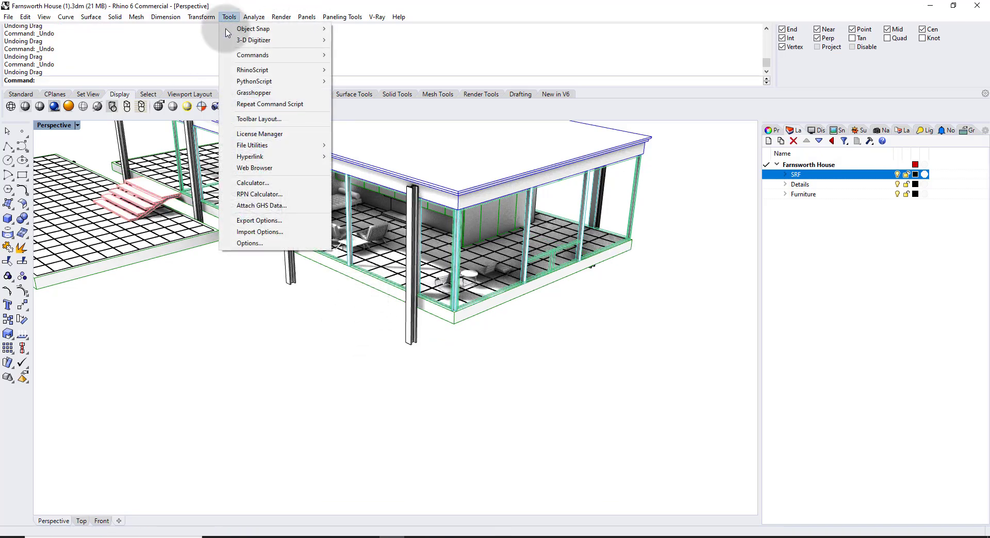
{"action": "left_click", "coordinate": [250, 243]}
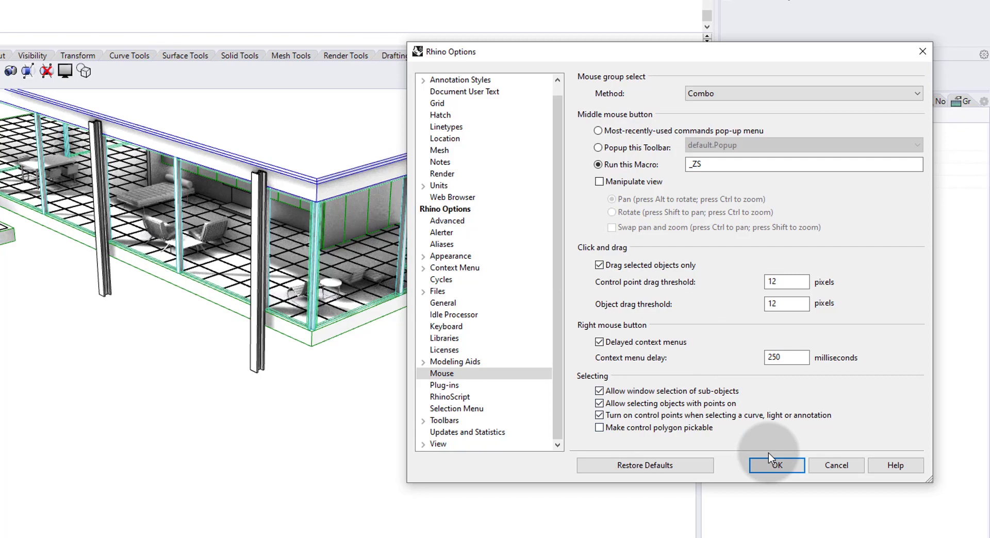
{"action": "left_click", "coordinate": [776, 465]}
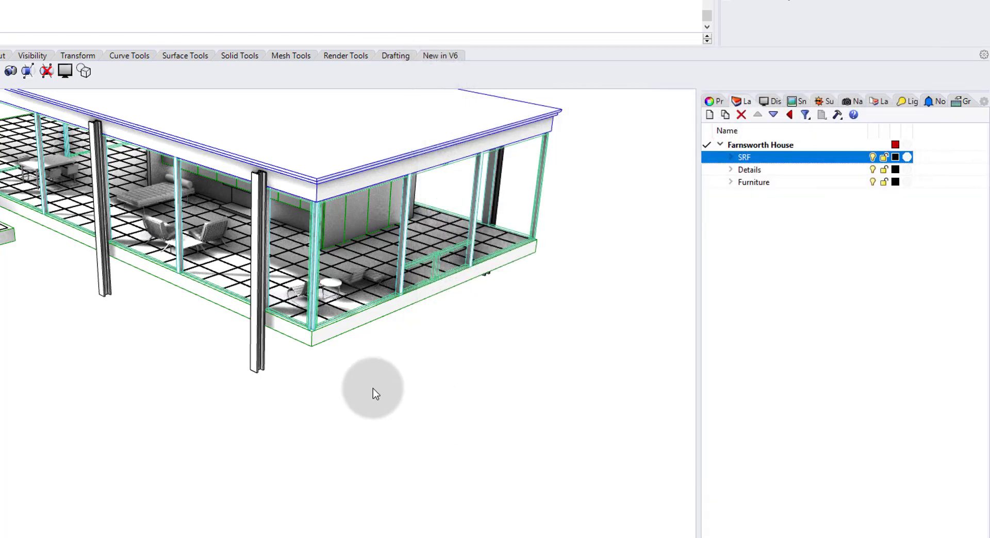
{"action": "left_click", "coordinate": [262, 348]}
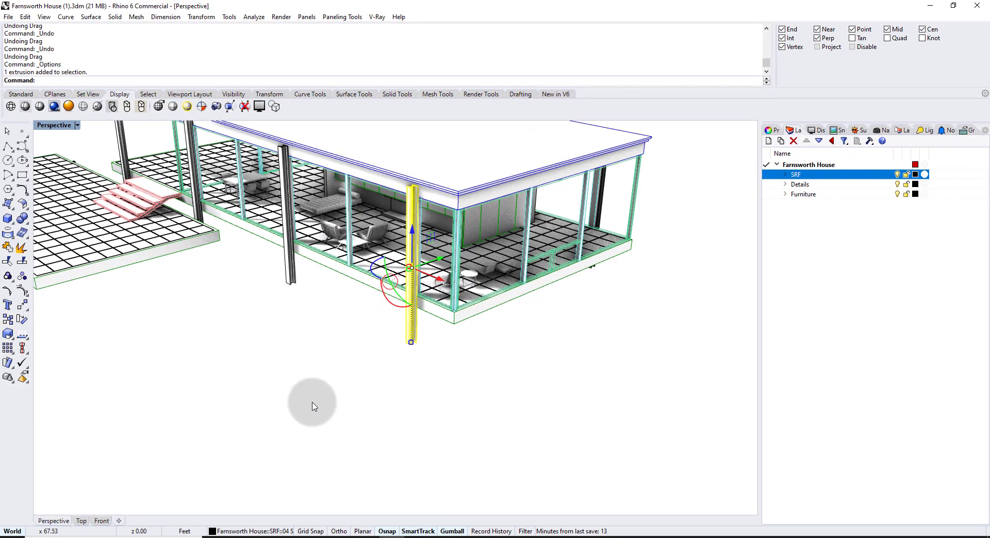
Drag the selected column, undo the move, and orbit to a frontal view of the house
{"action": "left_click_drag", "start_coordinate": [408, 333], "coordinate": [419, 437]}
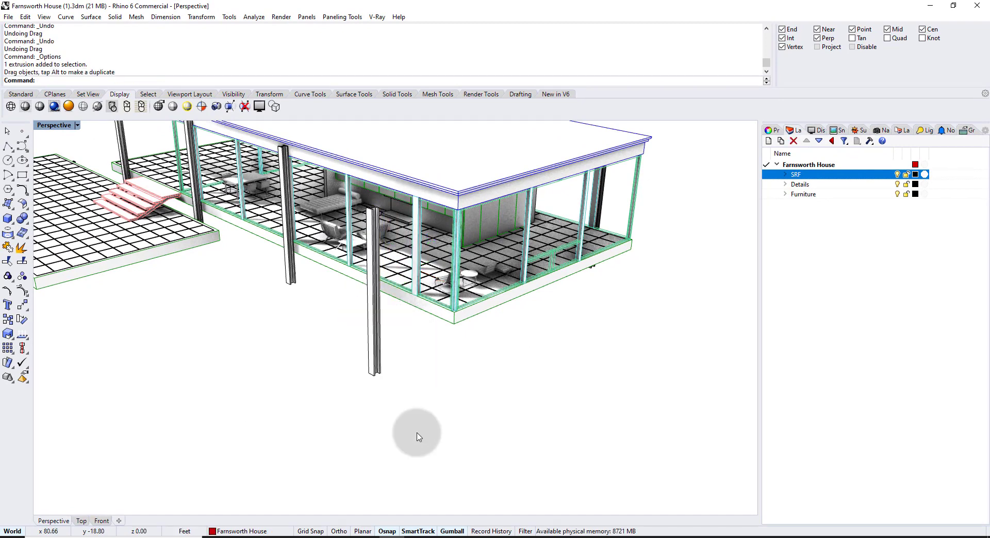
{"action": "key", "text": "ctrl+z"}
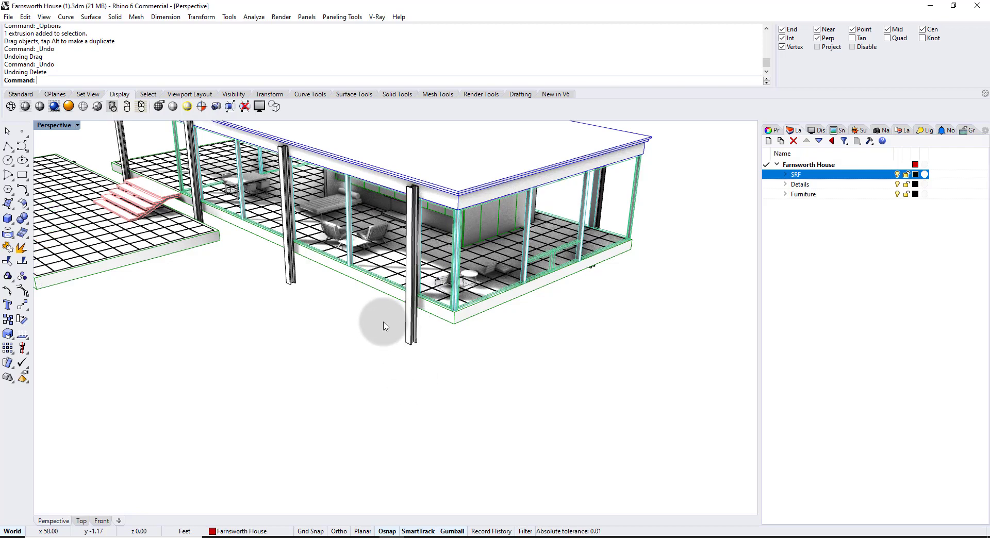
{"action": "right_click_drag", "start_coordinate": [373, 323], "coordinate": [394, 310]}
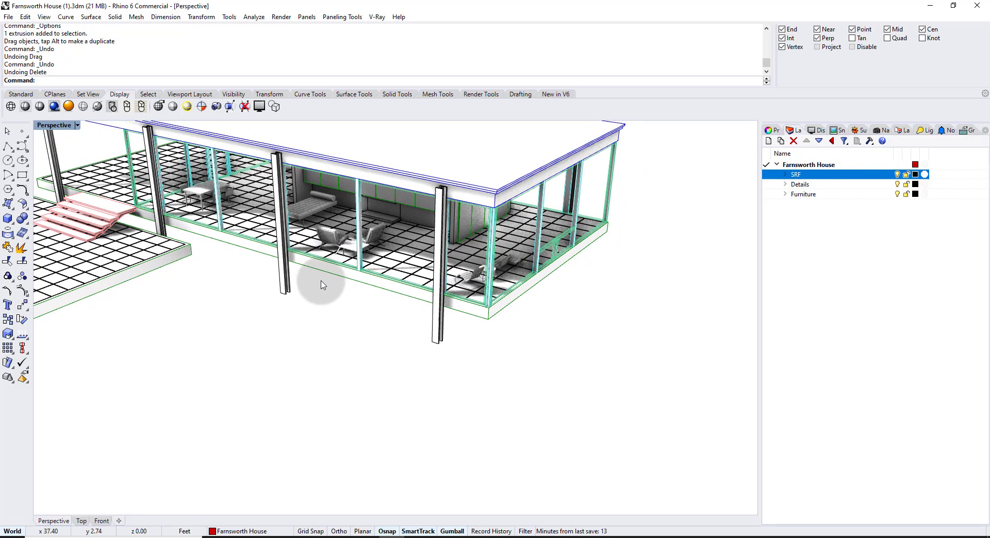
{"action": "right_click_drag", "start_coordinate": [311, 282], "coordinate": [451, 251]}
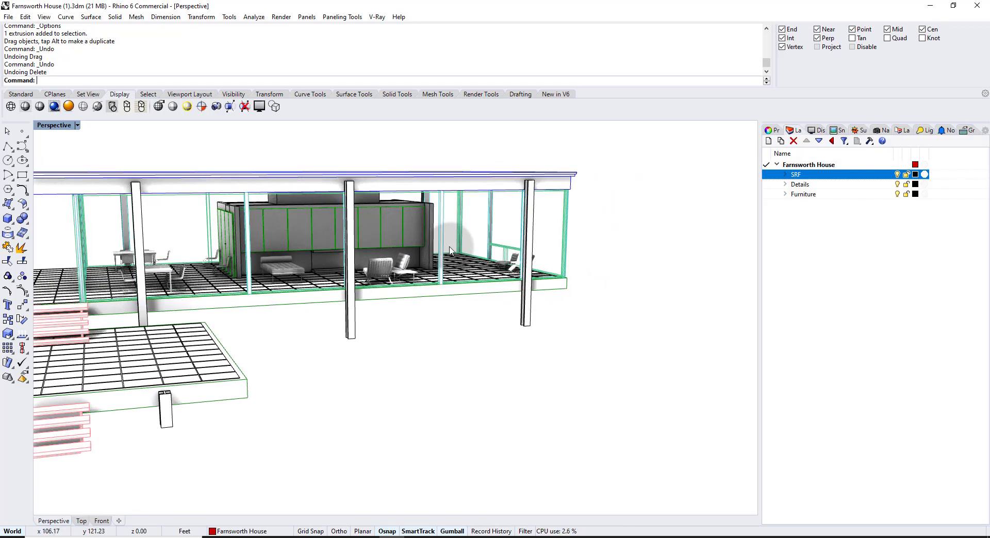
Zoom Selected (ZS) on the interior wall extrusion, then orbit to look up at the wall panels
{"action": "right_click_drag", "start_coordinate": [450, 251], "coordinate": [322, 260]}
{"action": "left_click", "coordinate": [187, 215]}
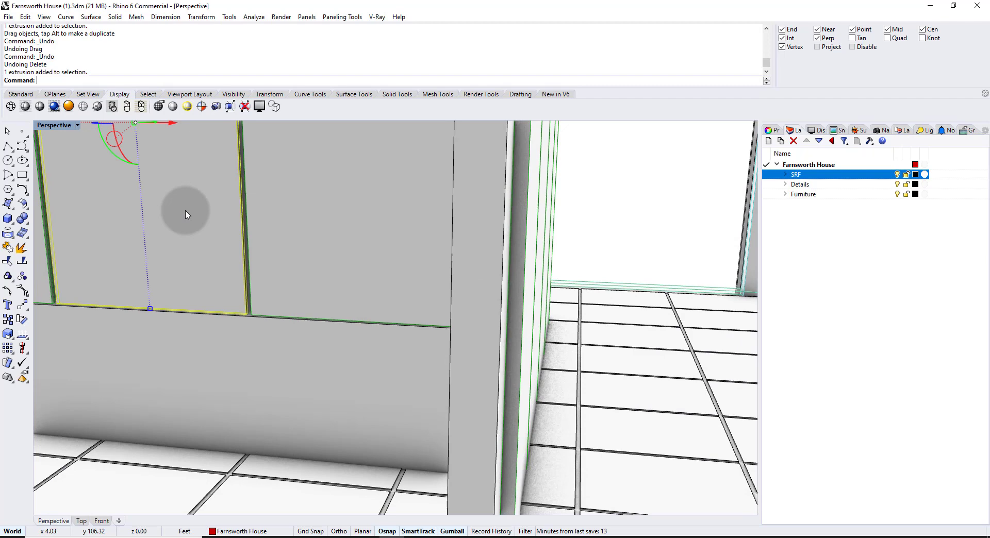
{"action": "type", "text": "zs"}
{"action": "key", "text": "Return"}
{"action": "key", "text": "Escape"}
{"action": "right_click_drag", "start_coordinate": [290, 336], "coordinate": [339, 333]}
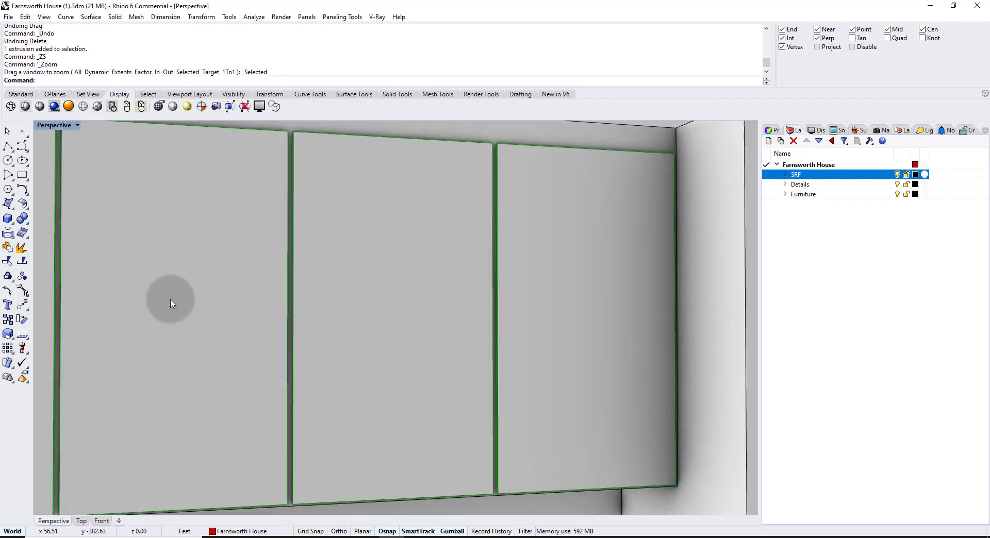
{"action": "right_click_drag", "start_coordinate": [172, 303], "coordinate": [289, 313]}
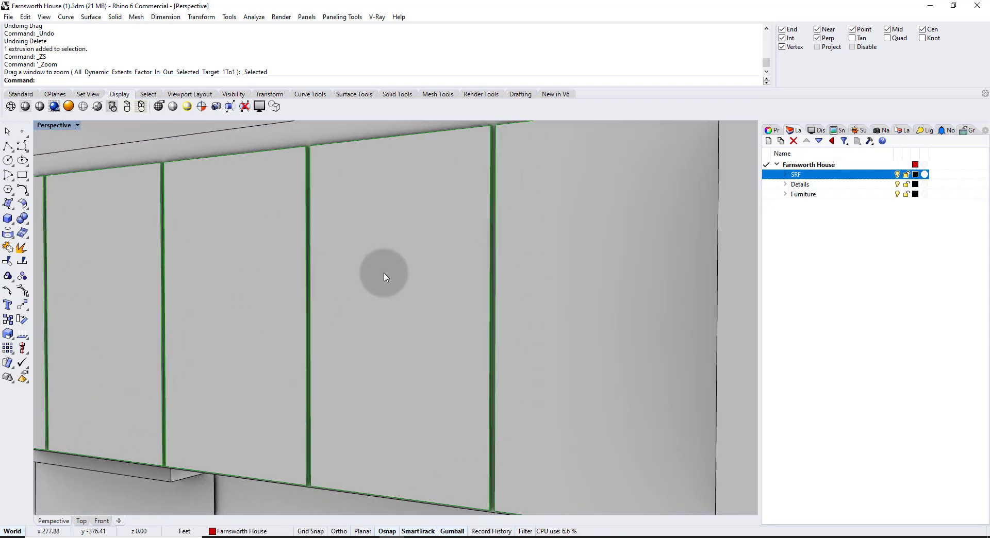
Set the Perspective camera lens length to 30 in Properties and orbit the interior view
{"action": "left_click", "coordinate": [772, 130]}
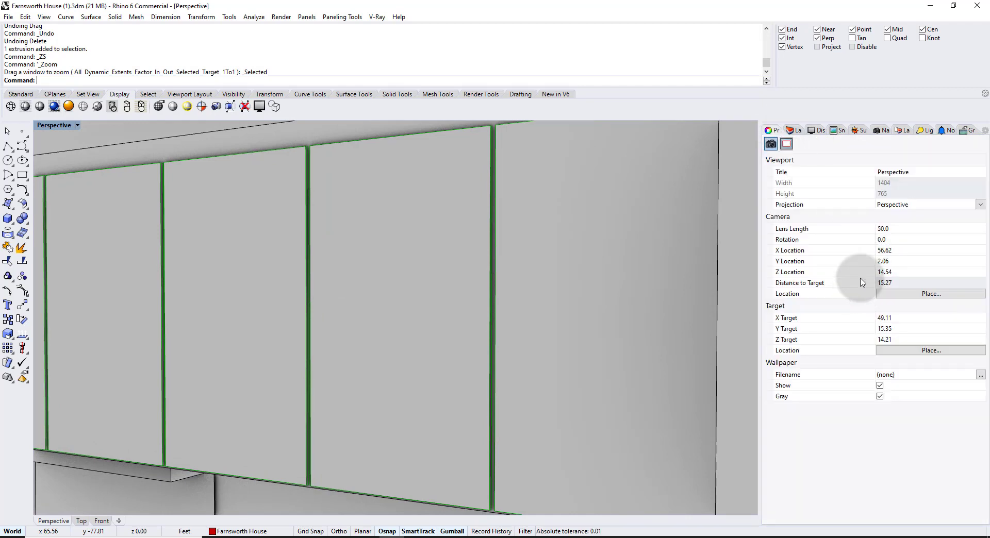
{"action": "left_click", "coordinate": [894, 233]}
{"action": "type", "text": "30"}
{"action": "key", "text": "Return"}
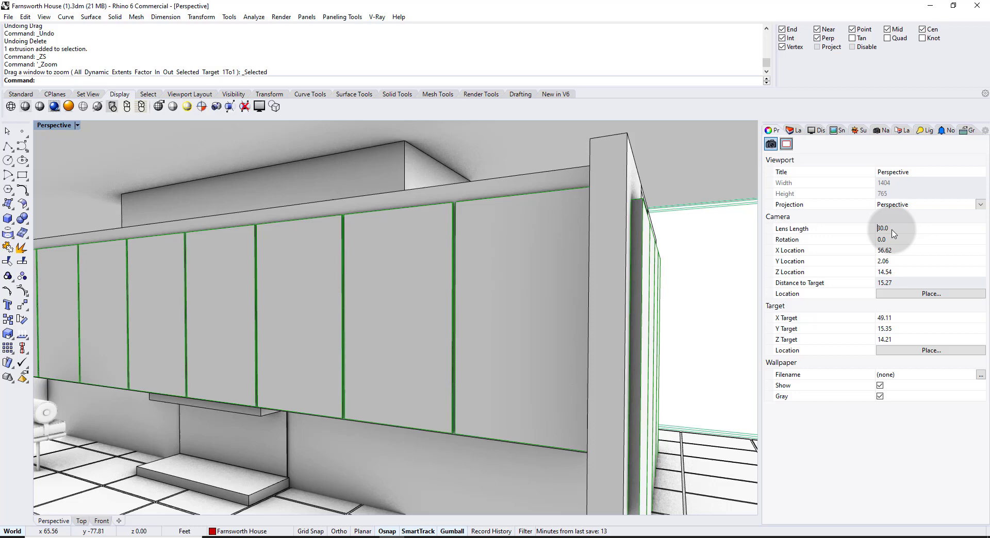
{"action": "mouse_move", "coordinate": [324, 339]}
{"action": "right_mouse_down"}
{"action": "mouse_move", "coordinate": [334, 335]}
{"action": "mouse_move", "coordinate": [311, 331]}
{"action": "mouse_move", "coordinate": [330, 341]}
{"action": "right_mouse_up"}
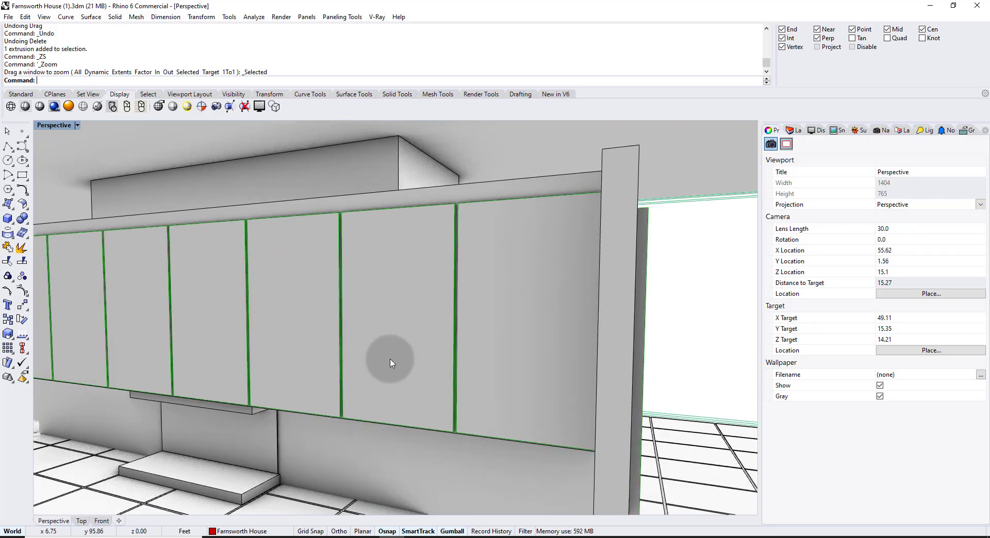
{"action": "right_click_drag", "start_coordinate": [391, 363], "coordinate": [413, 326]}
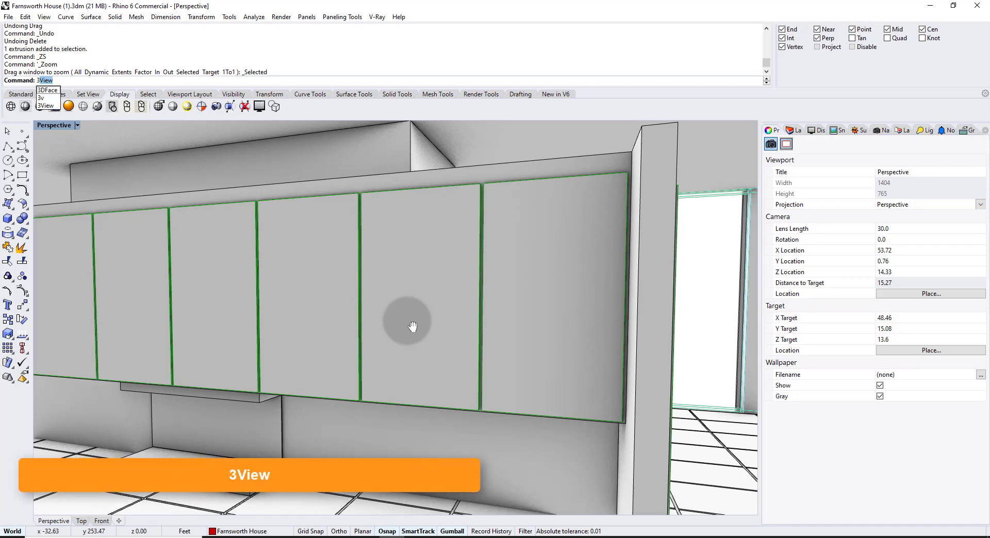
Run 3View, fit the whole house plan in the Top view, and make Perspective active
{"action": "key", "text": "Return"}
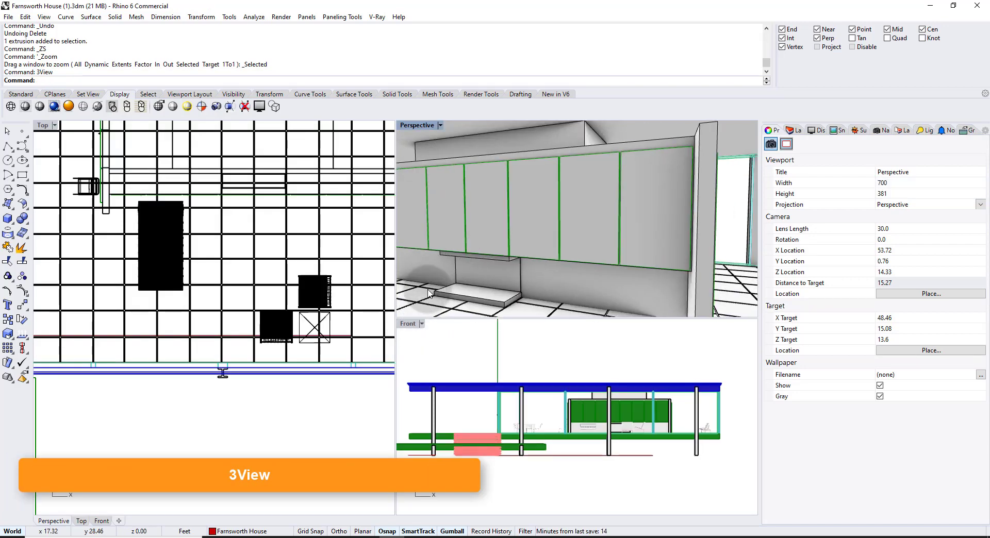
{"action": "scroll", "coordinate": [254, 253], "scroll_direction": "down", "scroll_amount": 8}
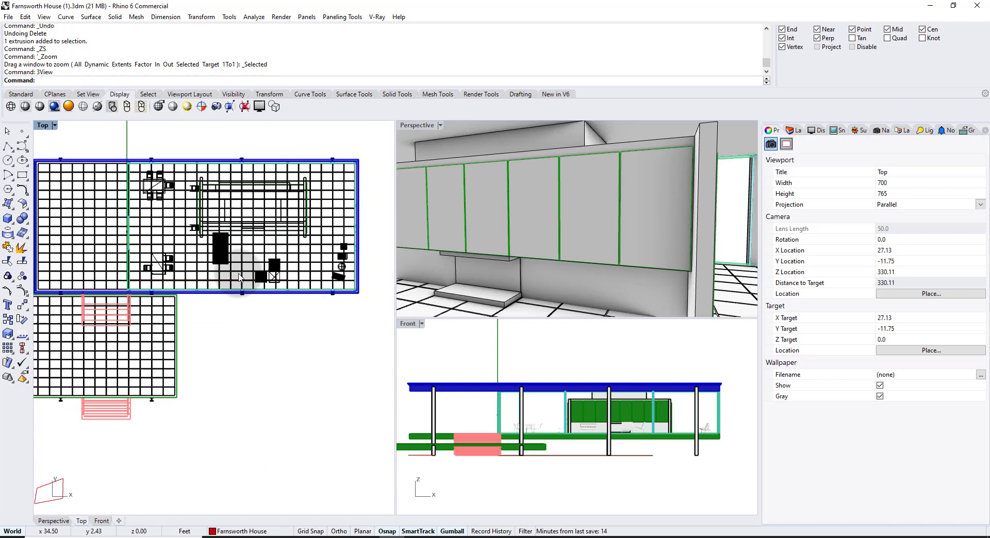
{"action": "right_click_drag", "start_coordinate": [254, 299], "coordinate": [270, 320]}
{"action": "scroll", "coordinate": [518, 384], "scroll_direction": "up", "scroll_amount": 1}
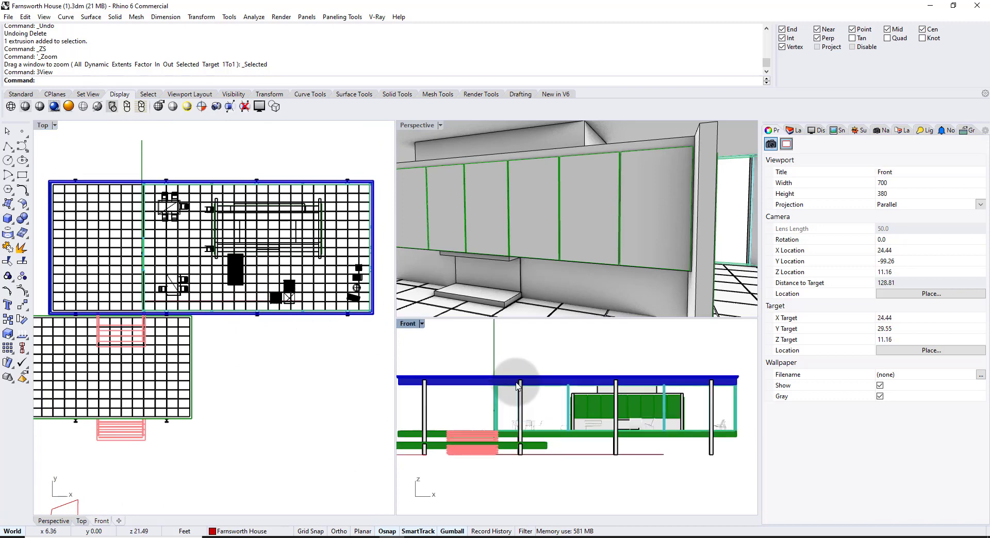
{"action": "scroll", "coordinate": [516, 361], "scroll_direction": "up", "scroll_amount": 1}
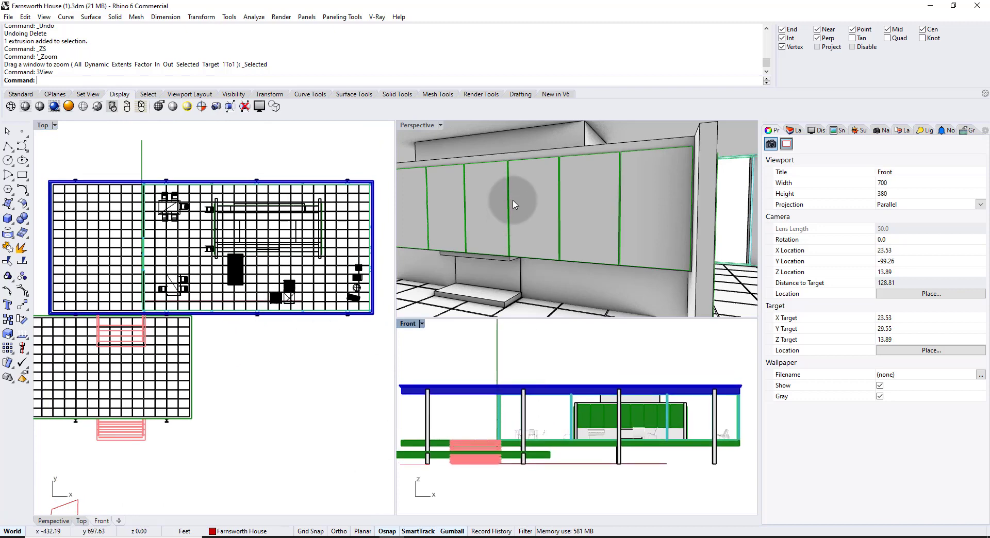
{"action": "left_click", "coordinate": [425, 129]}
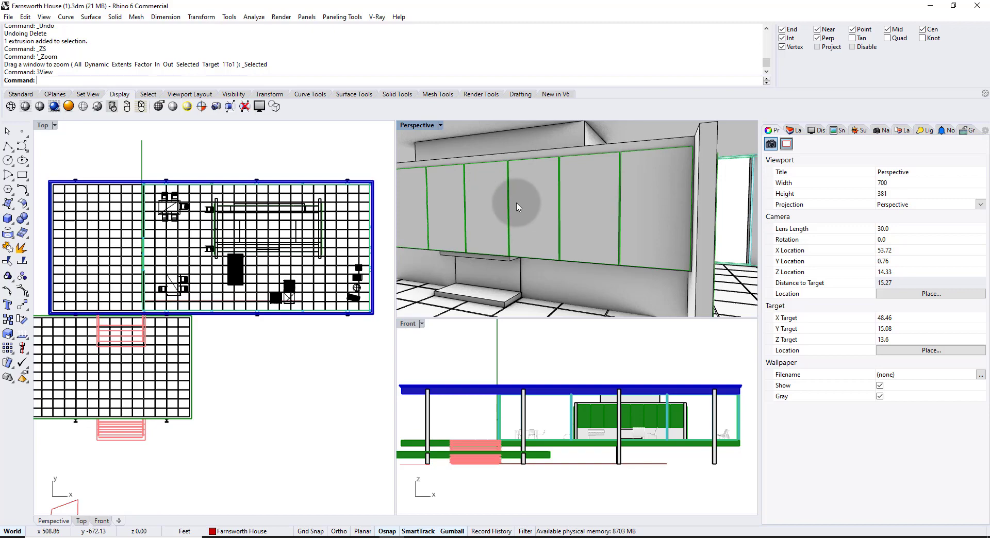
Show the Perspective camera with F6 and move it toward the wall cabinets
{"action": "key", "text": "F6"}
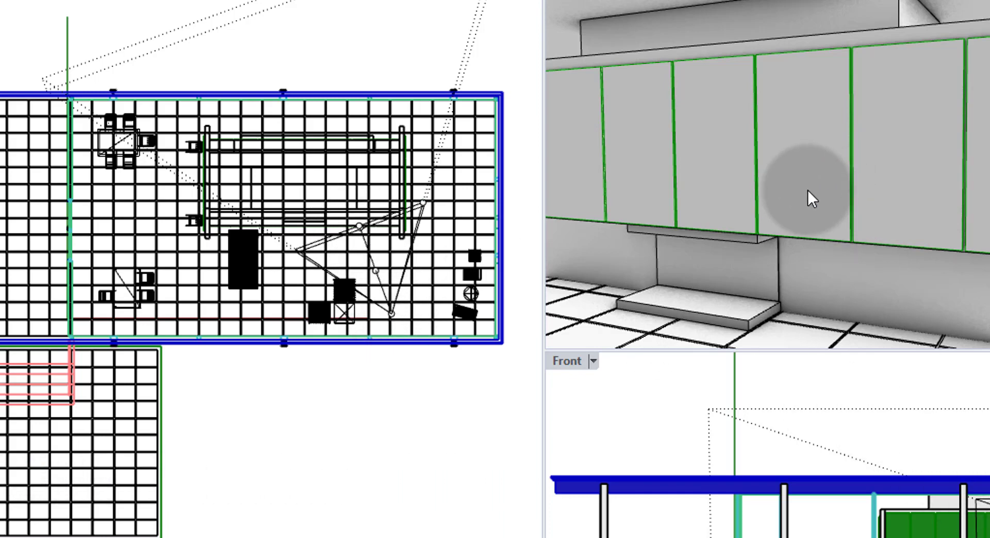
{"action": "right_click_drag", "start_coordinate": [811, 199], "coordinate": [895, 199]}
{"action": "left_click", "coordinate": [364, 227]}
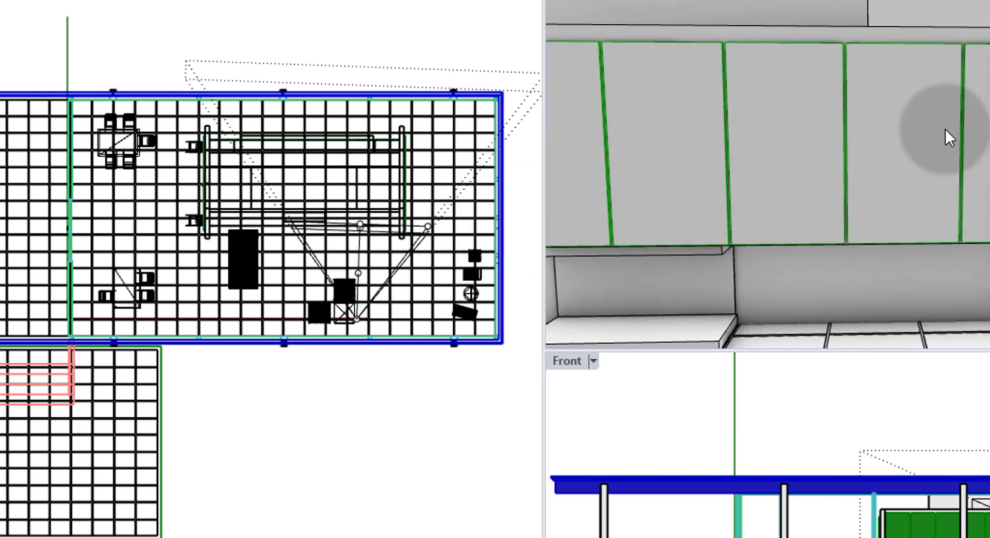
{"action": "right_click_drag", "start_coordinate": [943, 139], "coordinate": [921, 133]}
{"action": "left_click", "coordinate": [371, 322]}
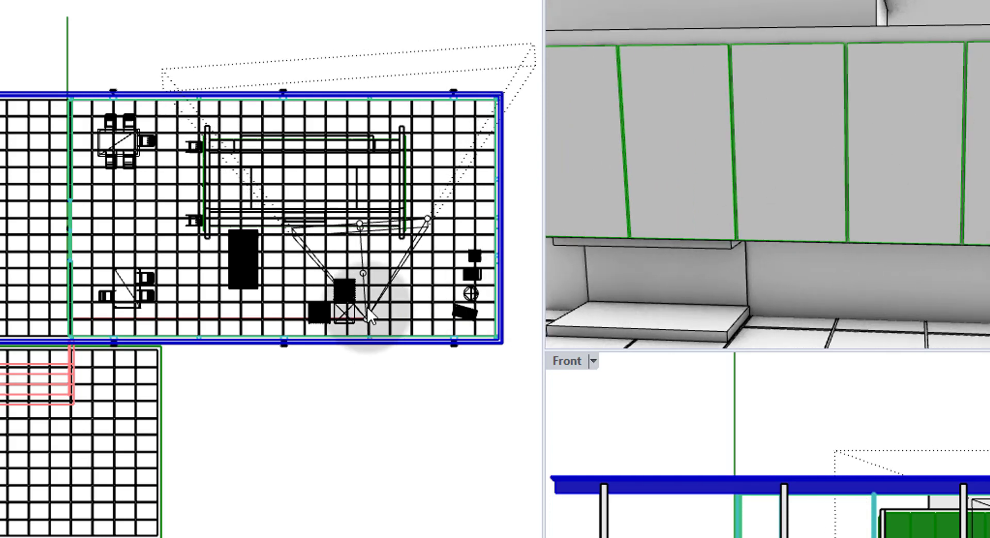
{"action": "left_click", "coordinate": [369, 229]}
{"action": "left_click", "coordinate": [380, 311]}
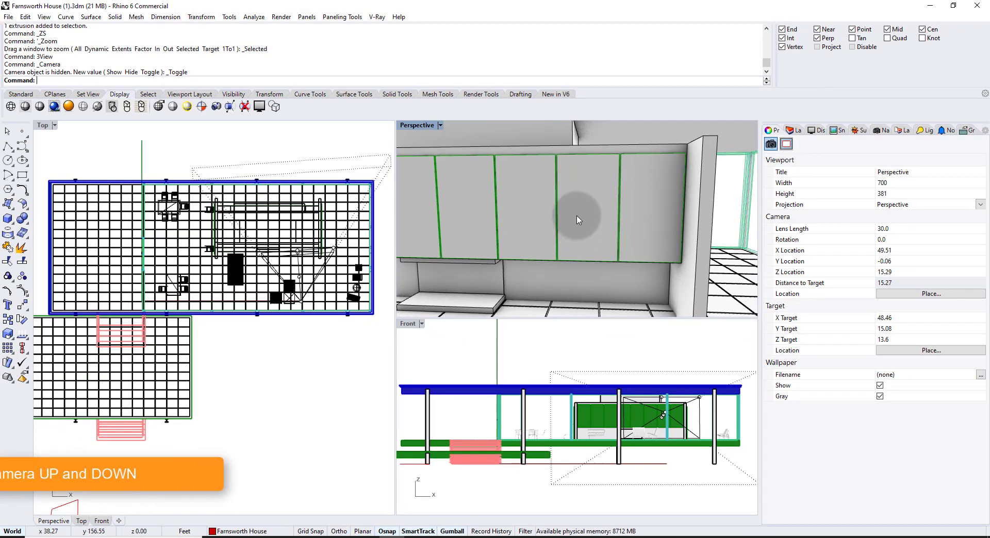
Move the Perspective camera vertically so it ends at Z 14.36
{"action": "right_click_drag", "start_coordinate": [579, 215], "coordinate": [579, 148], "text": "shift"}
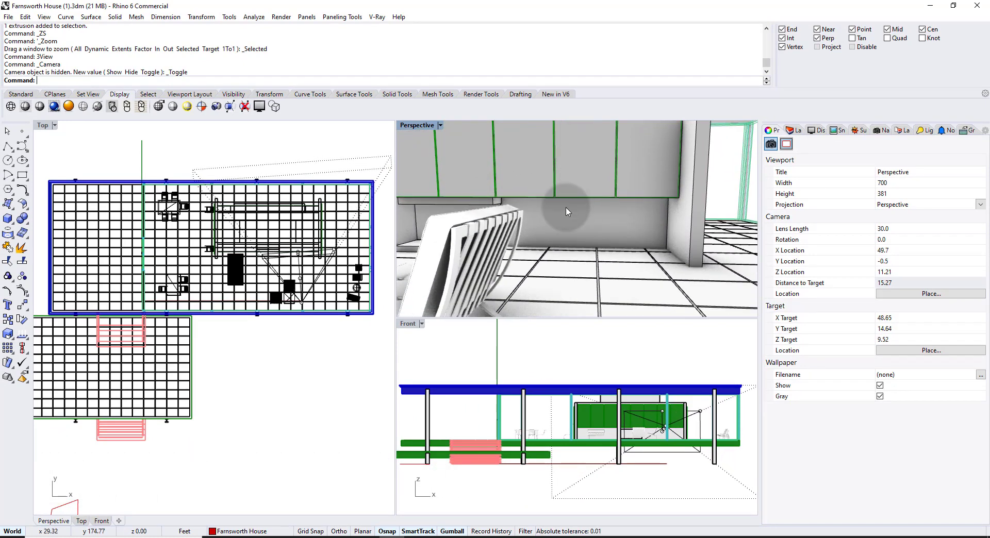
{"action": "right_click_drag", "start_coordinate": [574, 190], "coordinate": [593, 204], "text": "shift"}
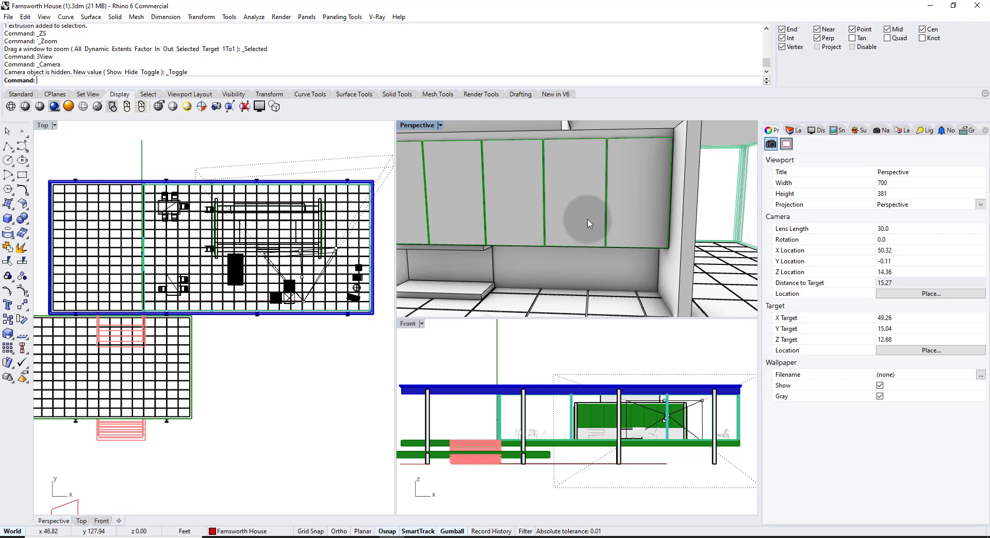
Zoom the Perspective camera in toward the wall cabinets and back out again
{"action": "scroll", "coordinate": [590, 223], "scroll_direction": "up", "scroll_amount": 2}
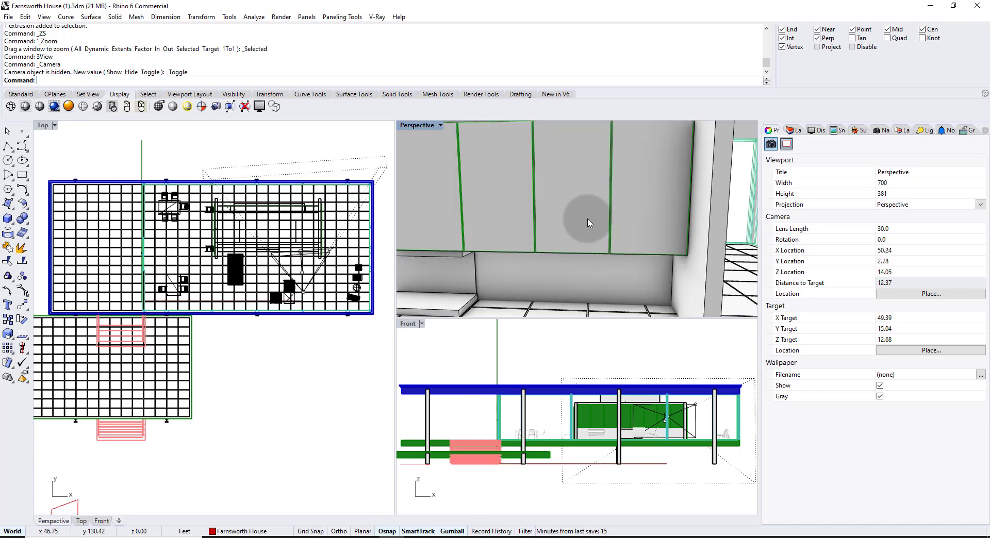
{"action": "scroll", "coordinate": [590, 223], "scroll_direction": "down", "scroll_amount": 4}
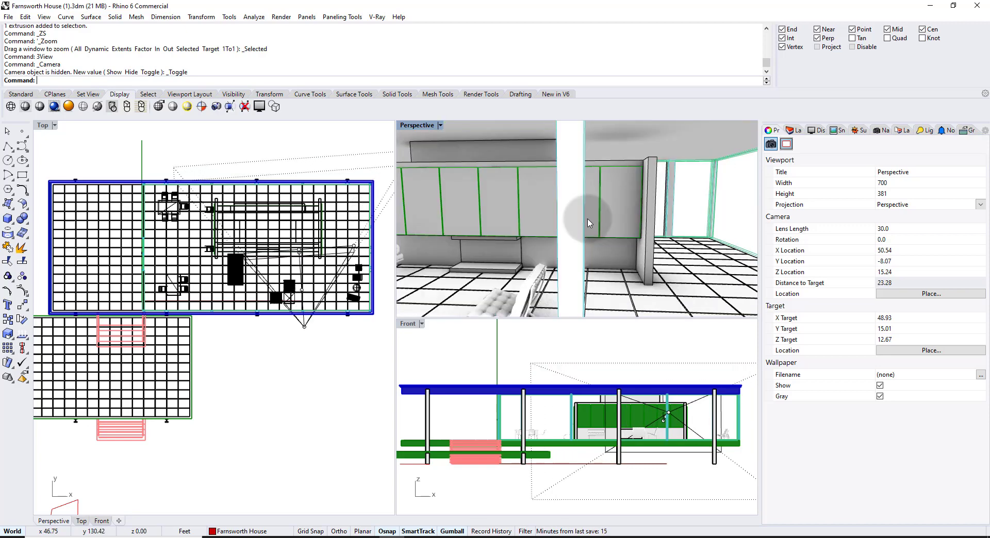
{"action": "scroll", "coordinate": [589, 223], "scroll_direction": "up", "scroll_amount": 4}
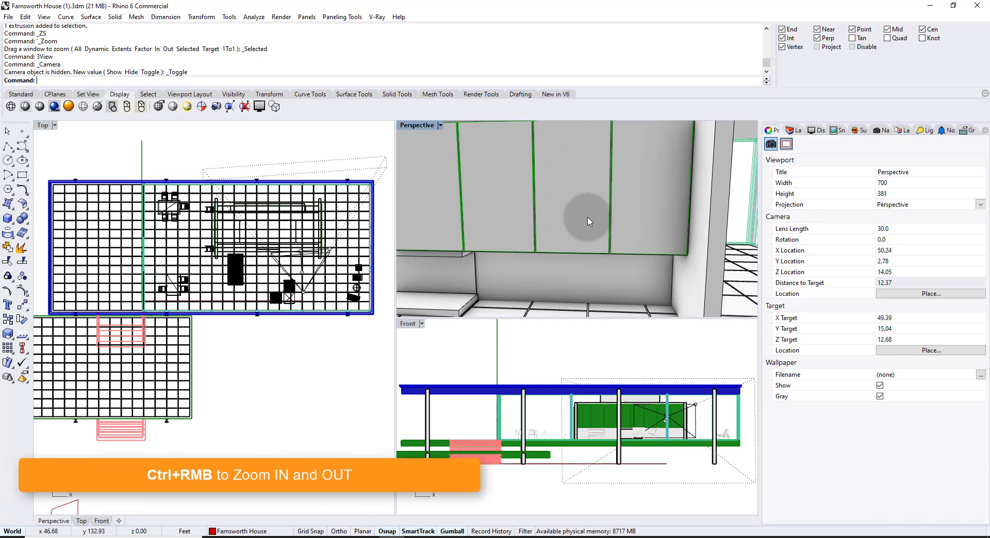
{"action": "right_click_drag", "start_coordinate": [589, 222], "coordinate": [588, 182], "text": "ctrl"}
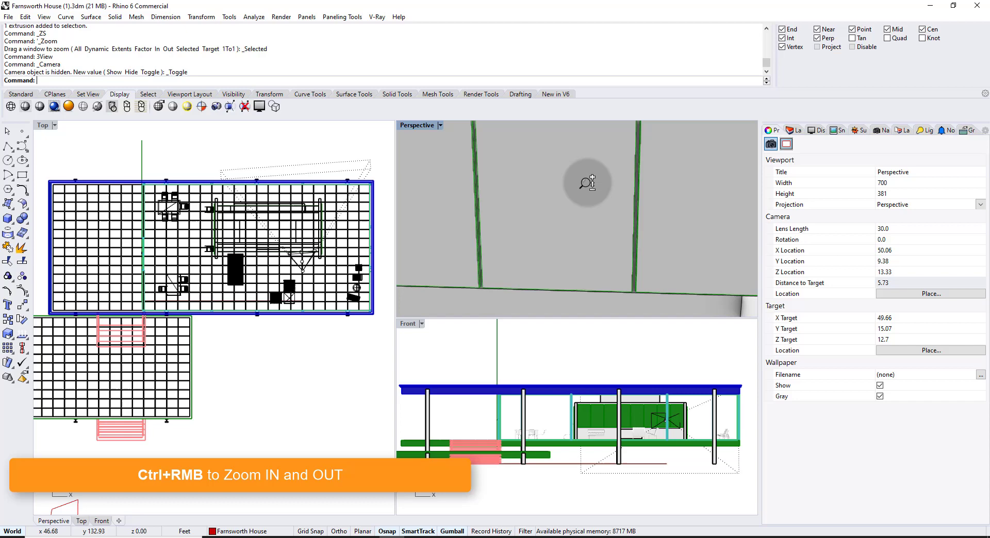
{"action": "right_click_drag", "start_coordinate": [588, 183], "coordinate": [582, 212], "text": "ctrl"}
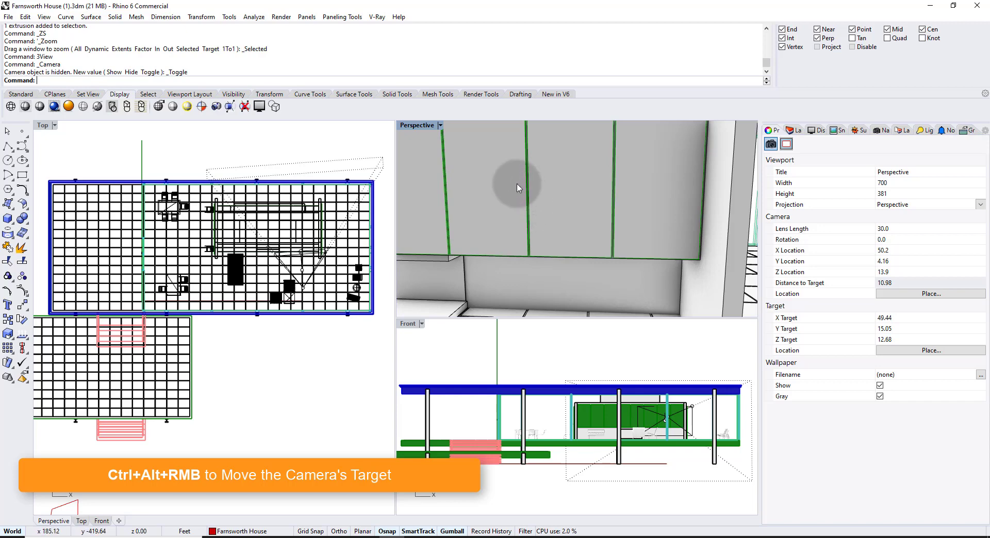
Swing the camera target and orbit into a living-room view down the glass-walled interior
{"action": "right_click_drag", "start_coordinate": [518, 189], "coordinate": [420, 238], "text": "ctrl+alt"}
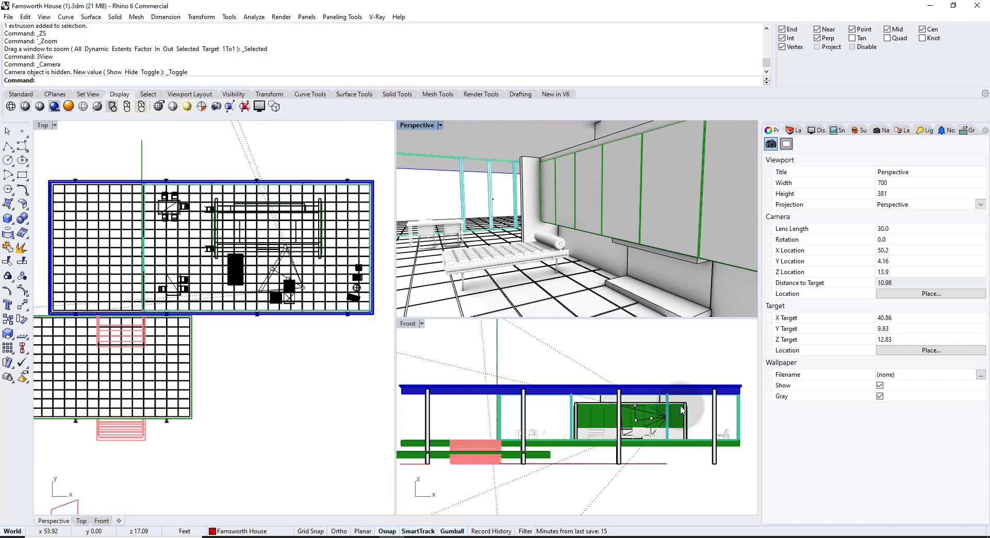
{"action": "right_click_drag", "start_coordinate": [547, 225], "coordinate": [601, 237], "text": "ctrl+alt"}
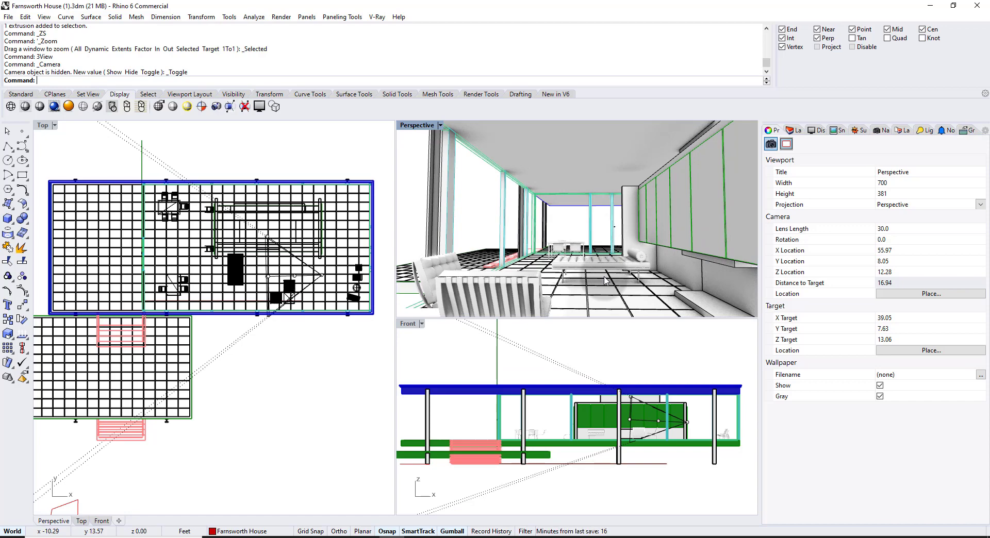
{"action": "left_click", "coordinate": [594, 239]}
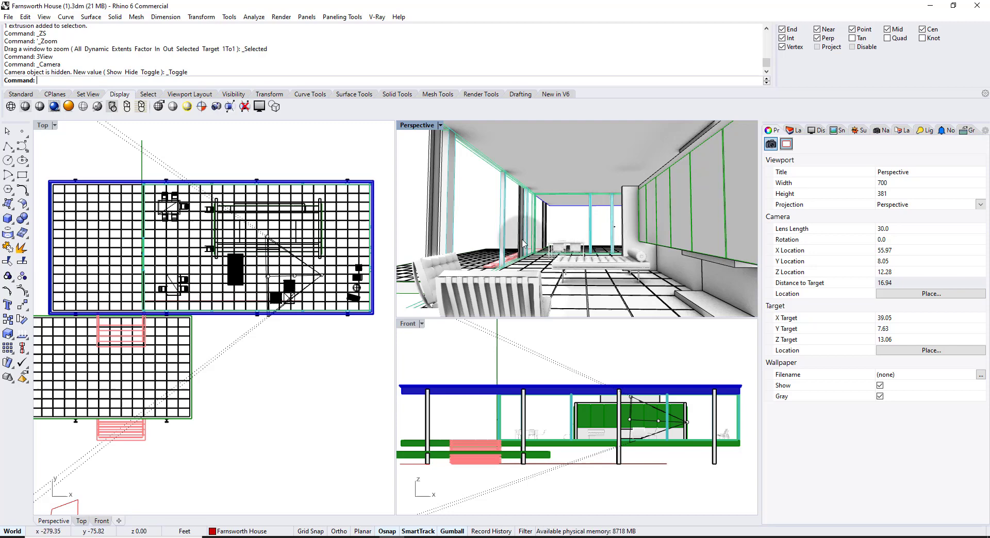
{"action": "right_click_drag", "start_coordinate": [515, 239], "coordinate": [469, 150]}
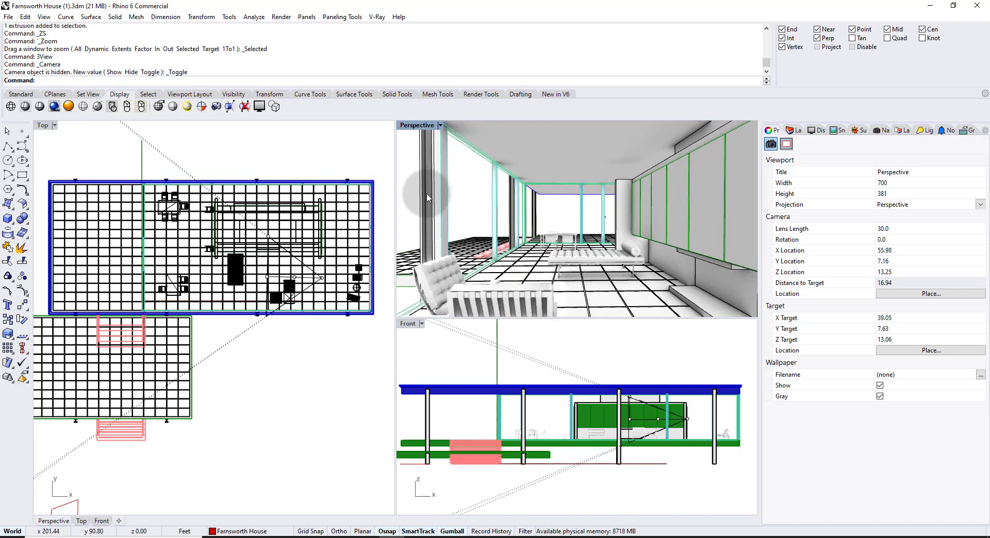
Hide the camera frustum, maximize the Top view, and pan to empty space
{"action": "key", "text": "F6"}
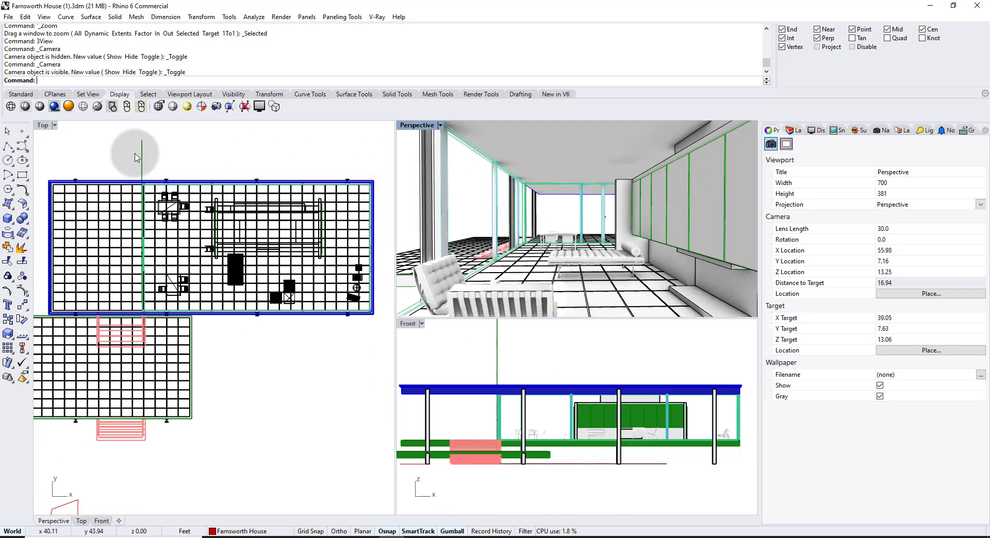
{"action": "double_click", "coordinate": [46, 129]}
{"action": "scroll", "coordinate": [371, 320], "scroll_direction": "up", "scroll_amount": 2}
{"action": "right_click_drag", "start_coordinate": [371, 320], "coordinate": [350, 301]}
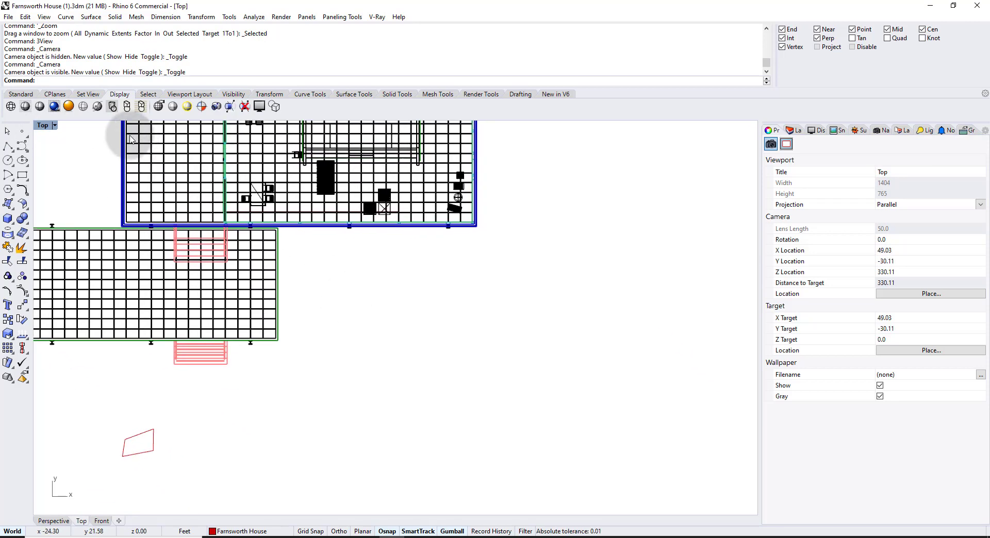
{"action": "right_click_drag", "start_coordinate": [281, 304], "coordinate": [265, 287]}
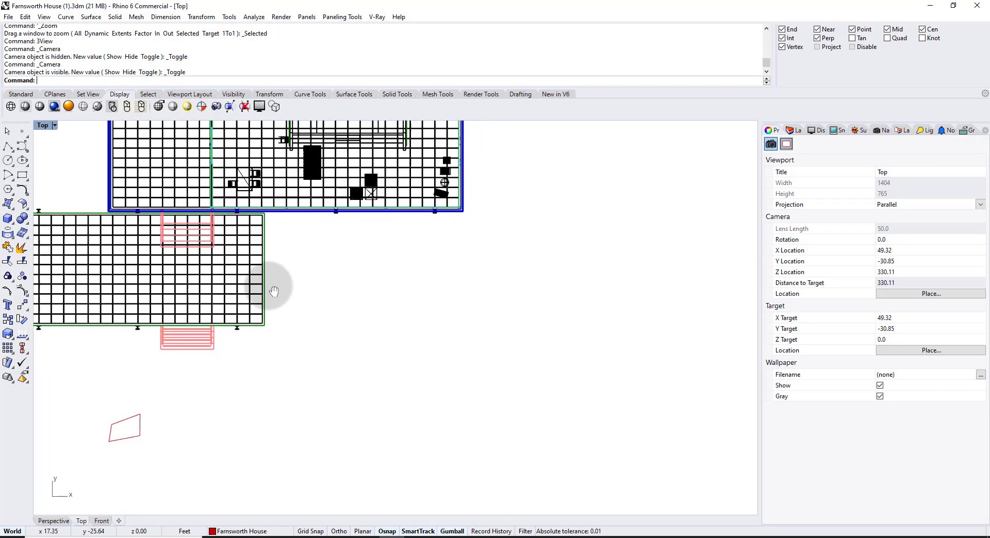
Draw a square with two corner picks below-right of the terrace
{"action": "left_click", "coordinate": [23, 175]}
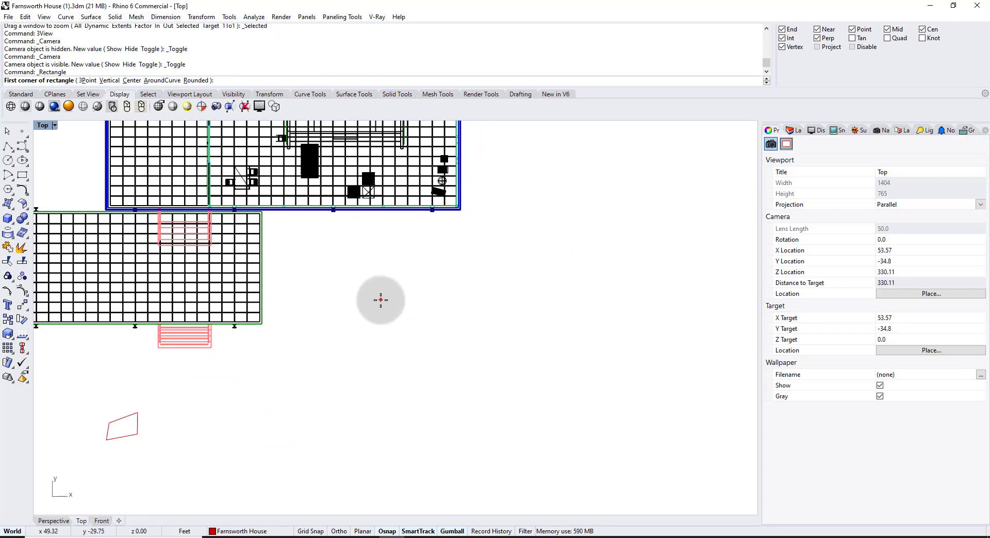
{"action": "key", "text": "Return"}
{"action": "key", "text": "Return"}
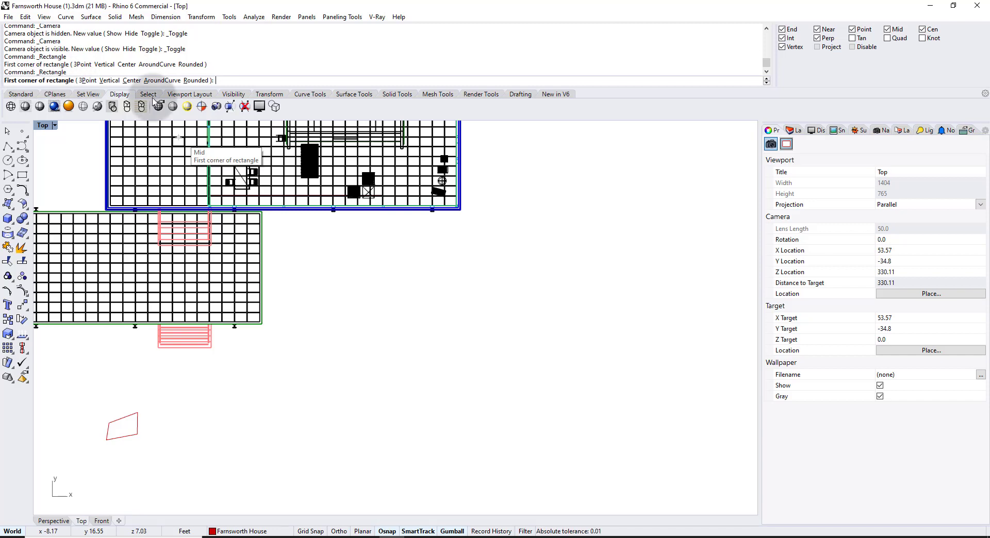
{"action": "left_click", "coordinate": [401, 351]}
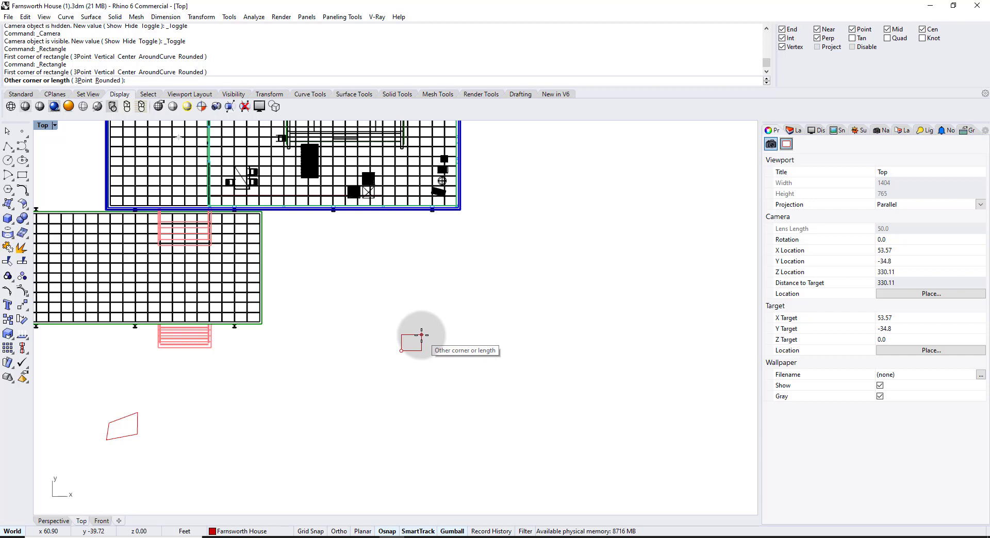
{"action": "left_click", "coordinate": [462, 295]}
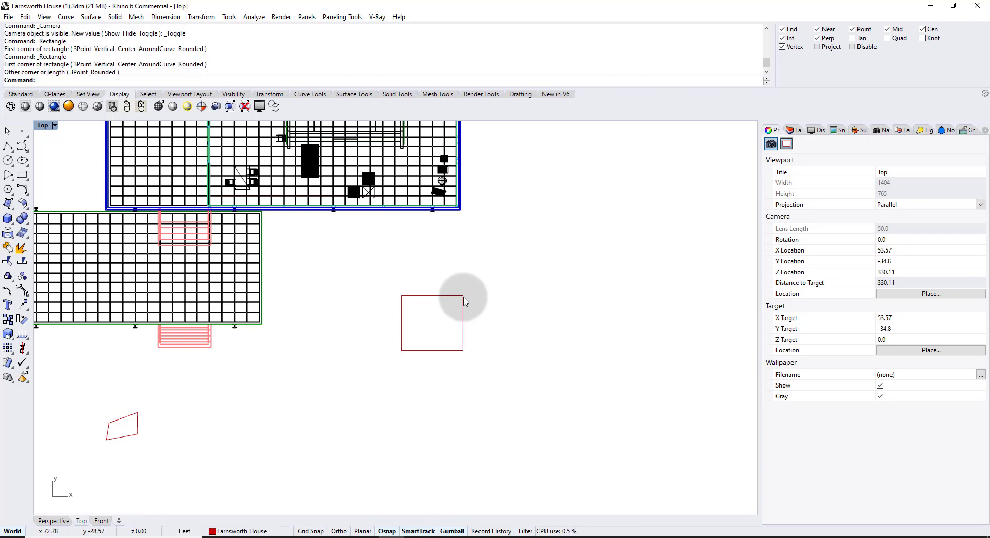
{"action": "left_click", "coordinate": [8, 161]}
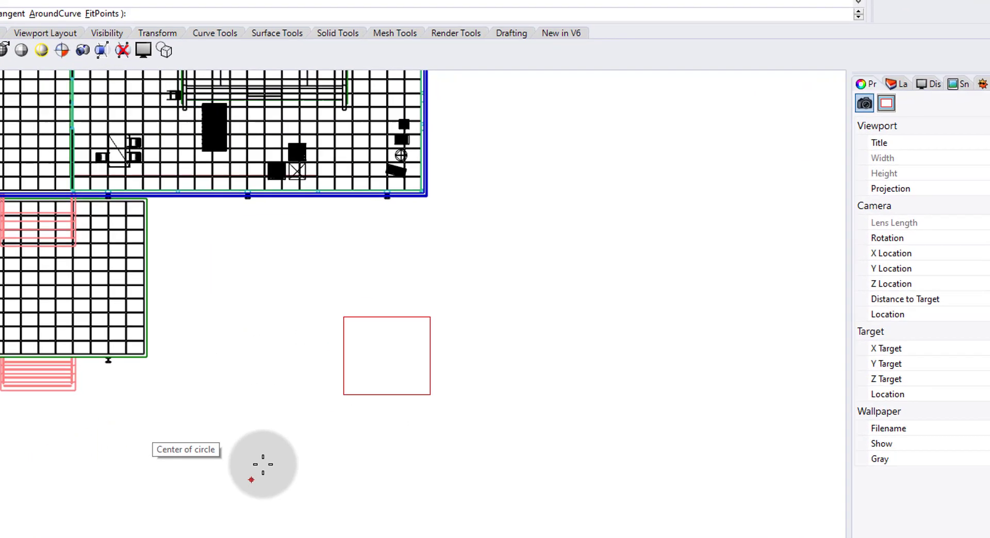
{"action": "left_click", "coordinate": [345, 399]}
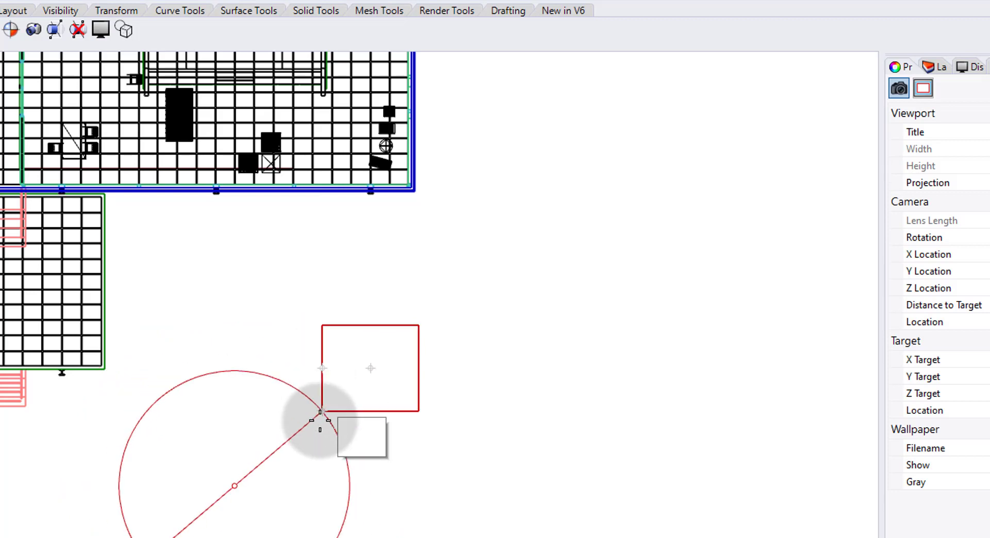
{"action": "key", "text": "Escape"}
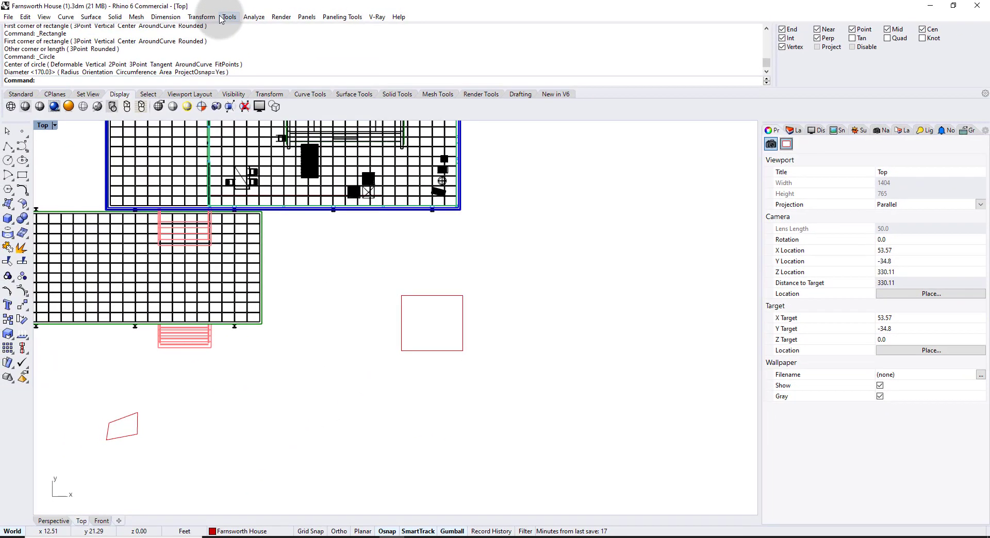
Enable Osnap in Options > Modeling Aids > Cursor ToolTips
{"action": "left_click", "coordinate": [221, 19]}
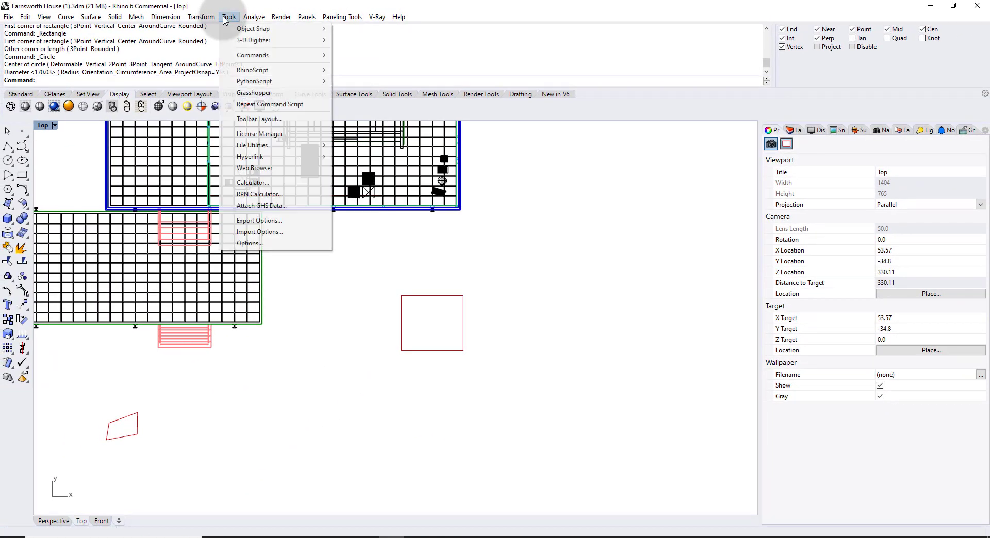
{"action": "left_click", "coordinate": [246, 248]}
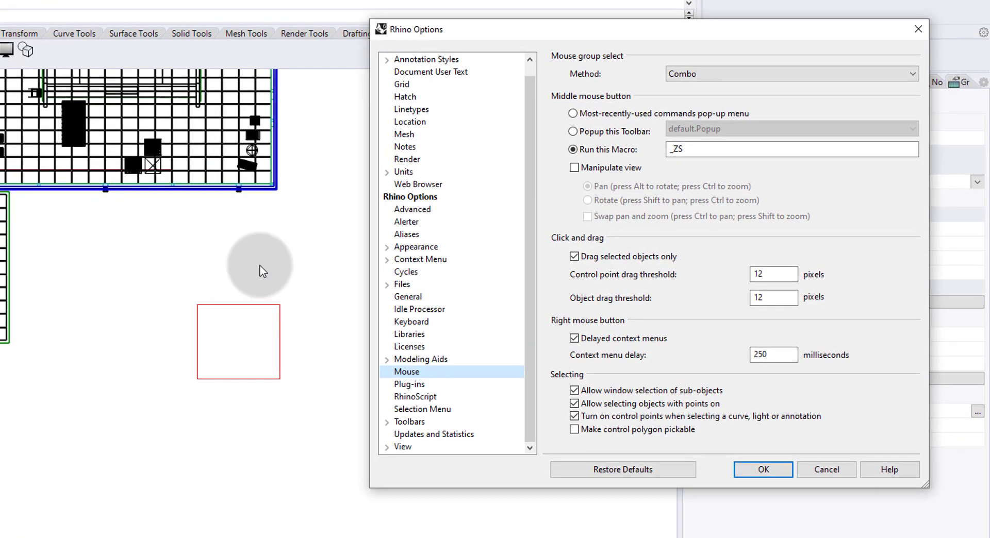
{"action": "left_click", "coordinate": [476, 350]}
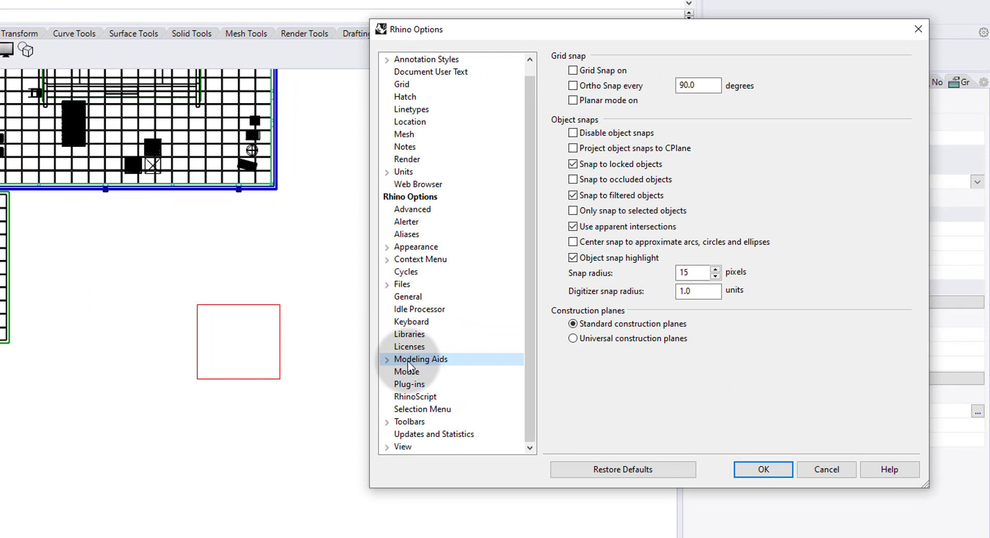
{"action": "left_click", "coordinate": [386, 359]}
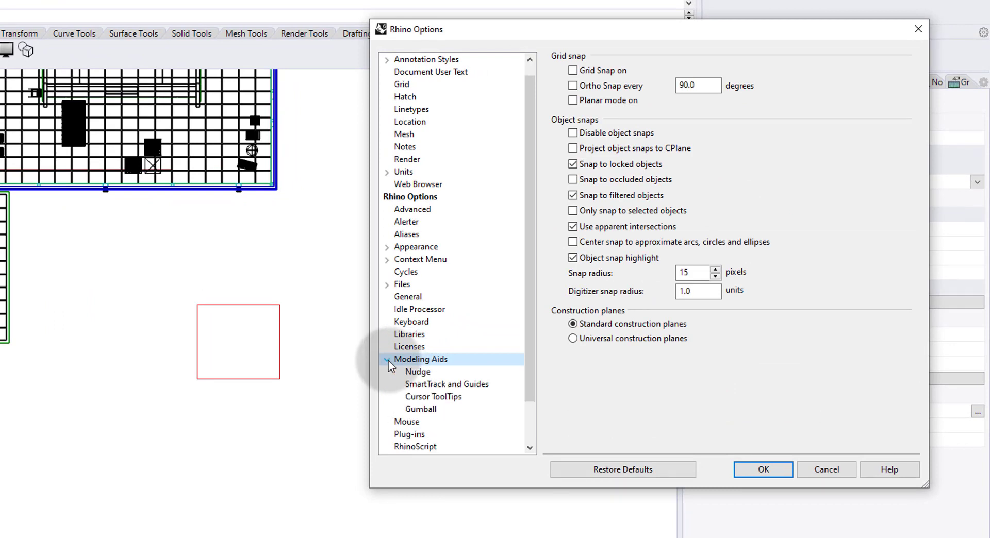
{"action": "left_click", "coordinate": [408, 397]}
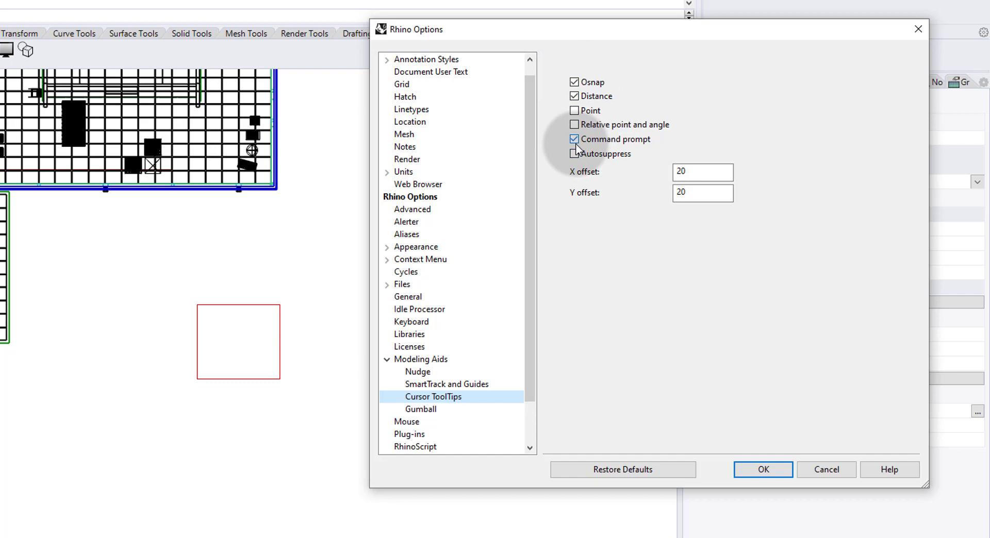
{"action": "left_click", "coordinate": [575, 82]}
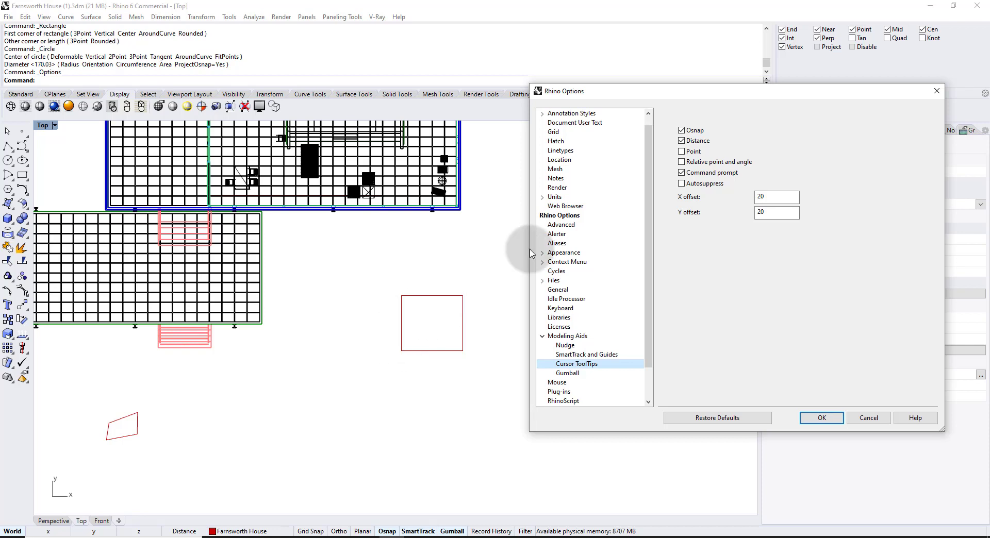
Confirm the options, then draw a centre-start arc from the square's top-left corner to its bottom edge
{"action": "left_click", "coordinate": [821, 418]}
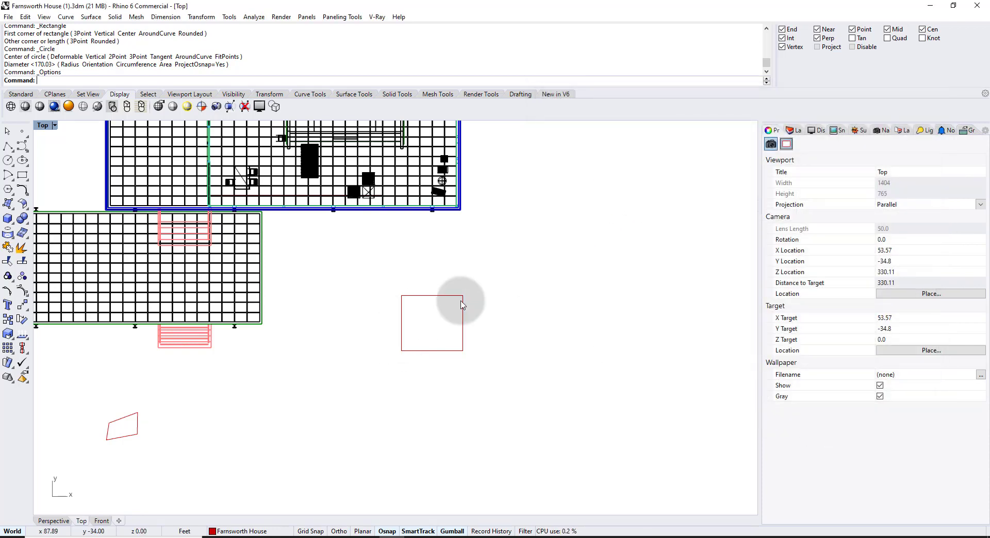
{"action": "left_click", "coordinate": [7, 175]}
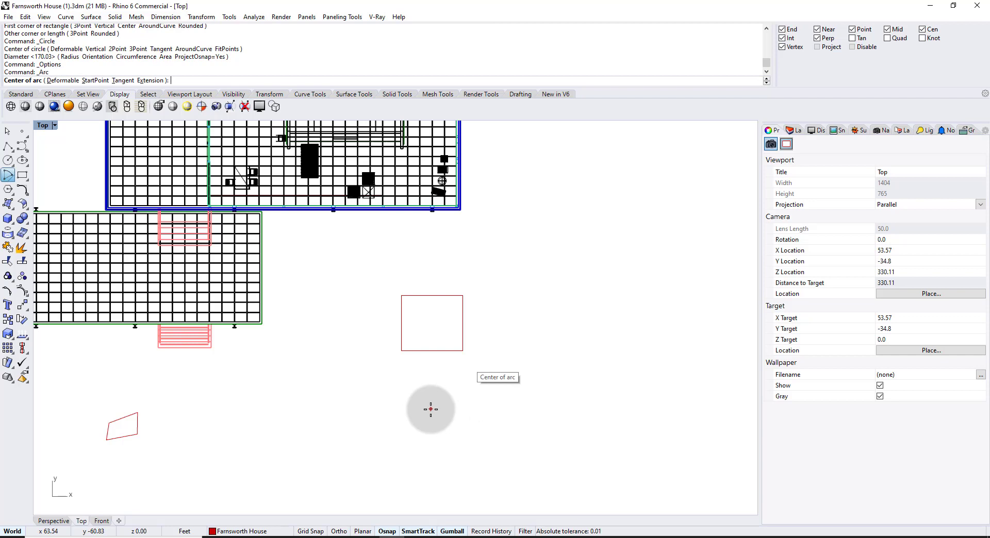
{"action": "left_click", "coordinate": [346, 384]}
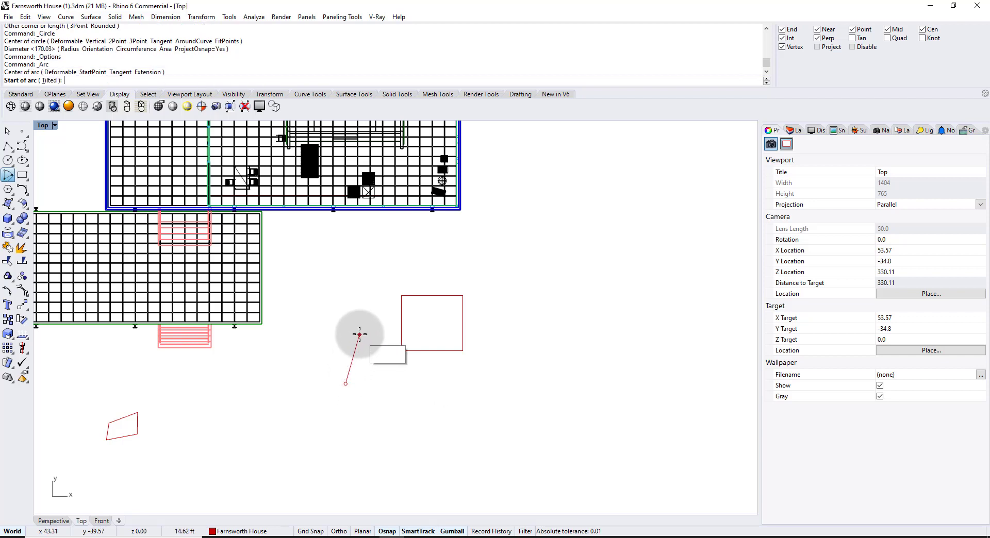
{"action": "left_click", "coordinate": [400, 296]}
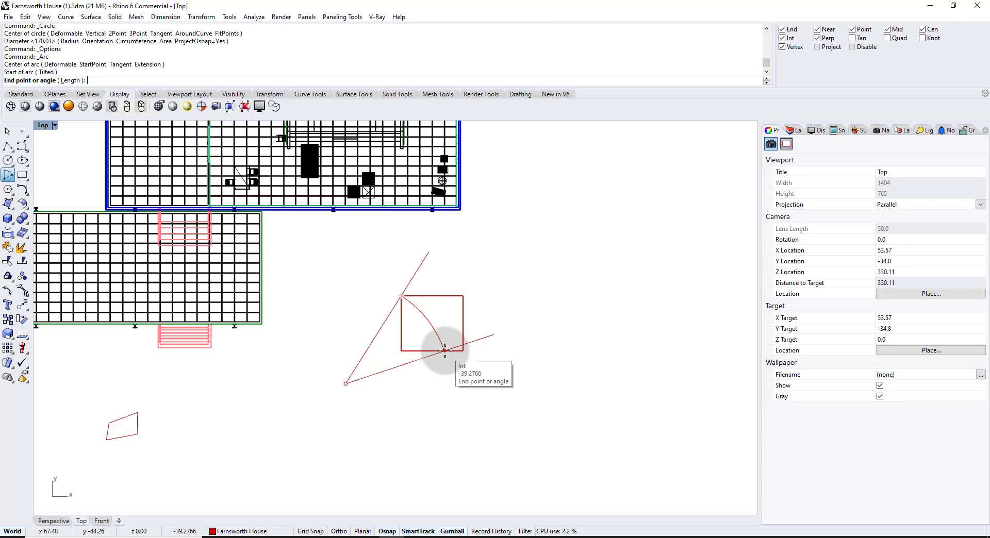
{"action": "left_click", "coordinate": [444, 351]}
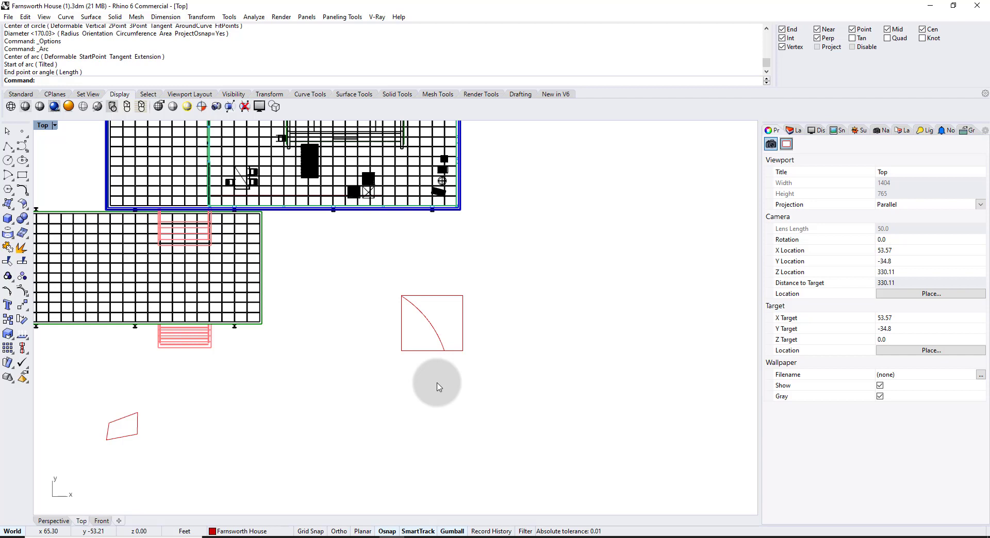
{"action": "right_click_drag", "start_coordinate": [425, 356], "coordinate": [465, 355]}
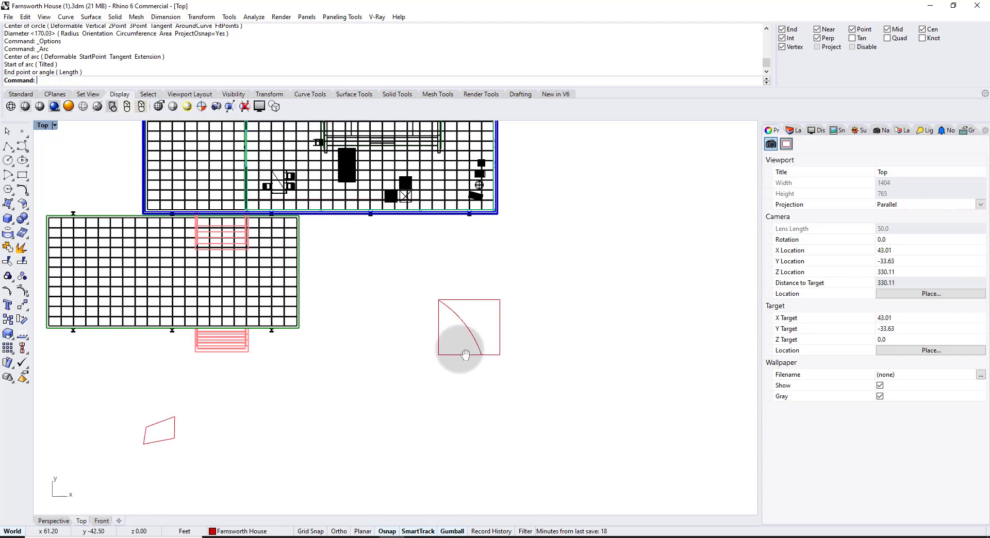
{"action": "mouse_move", "coordinate": [415, 300]}
{"action": "right_mouse_down"}
{"action": "mouse_move", "coordinate": [443, 342]}
{"action": "mouse_move", "coordinate": [458, 398]}
{"action": "mouse_move", "coordinate": [466, 371]}
{"action": "right_mouse_up"}
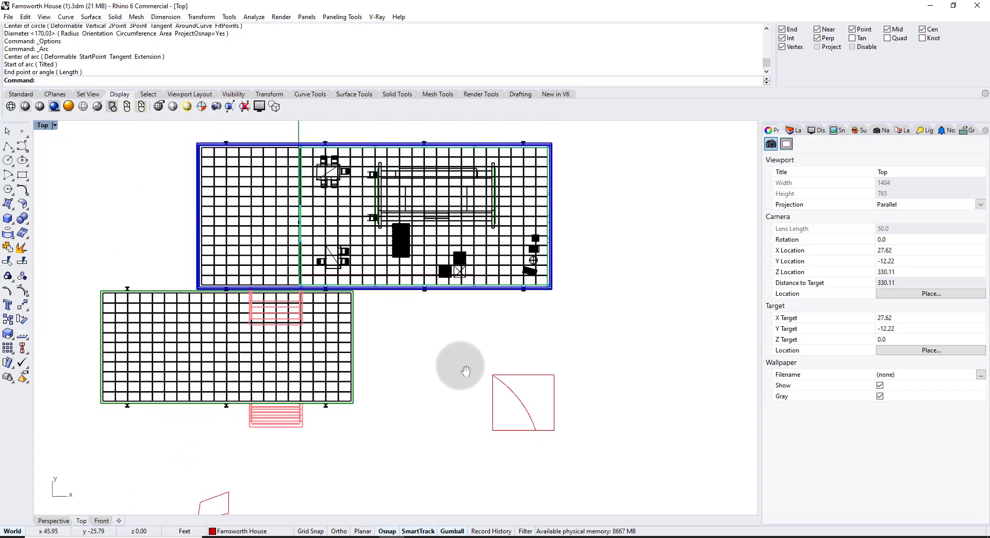